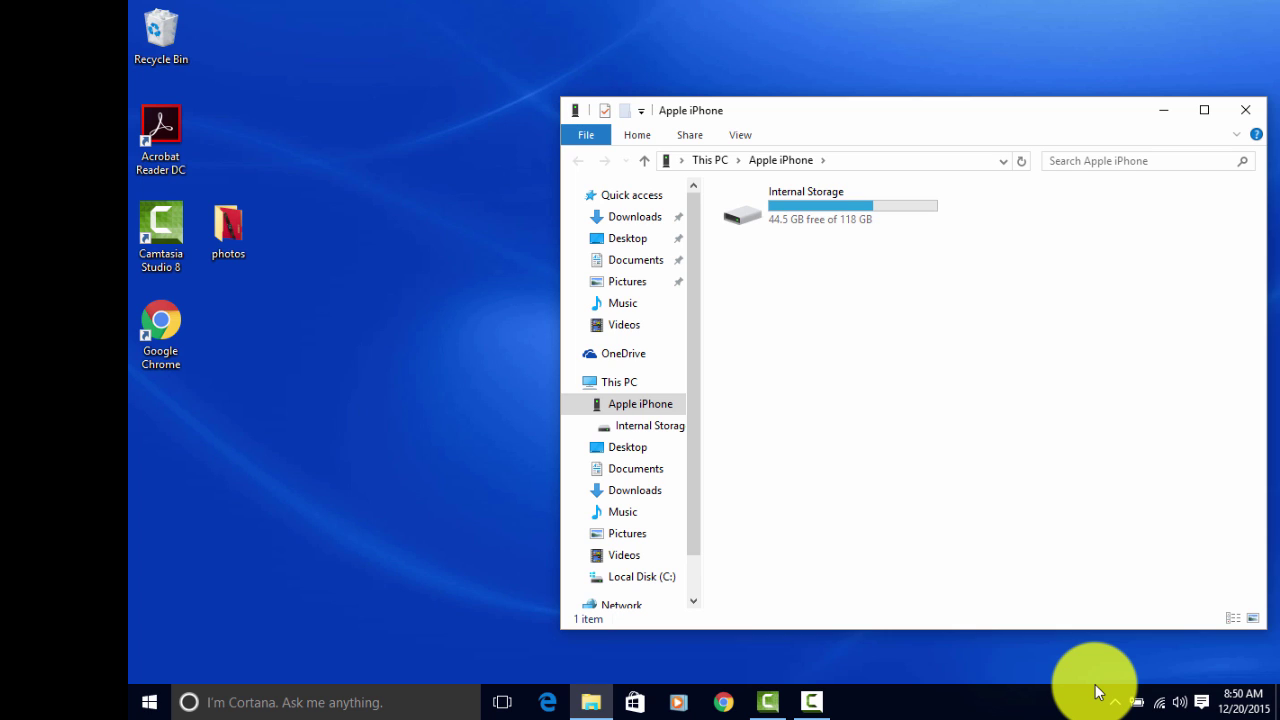
# - Close the iPhone window and reopen File Explorer at Apple iPhone > Internal Storage > DCIM > 100APPLE
pyautogui.hotkey('alt', 'F4')
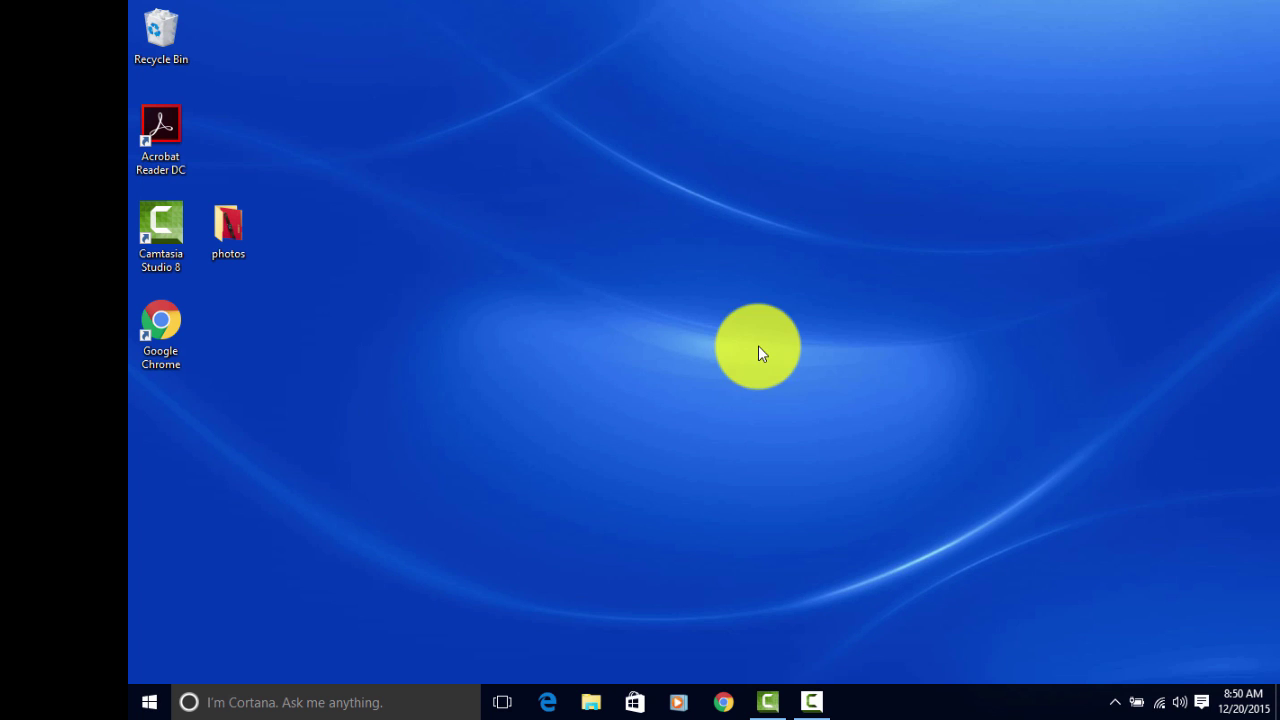
pyautogui.click(150, 703)
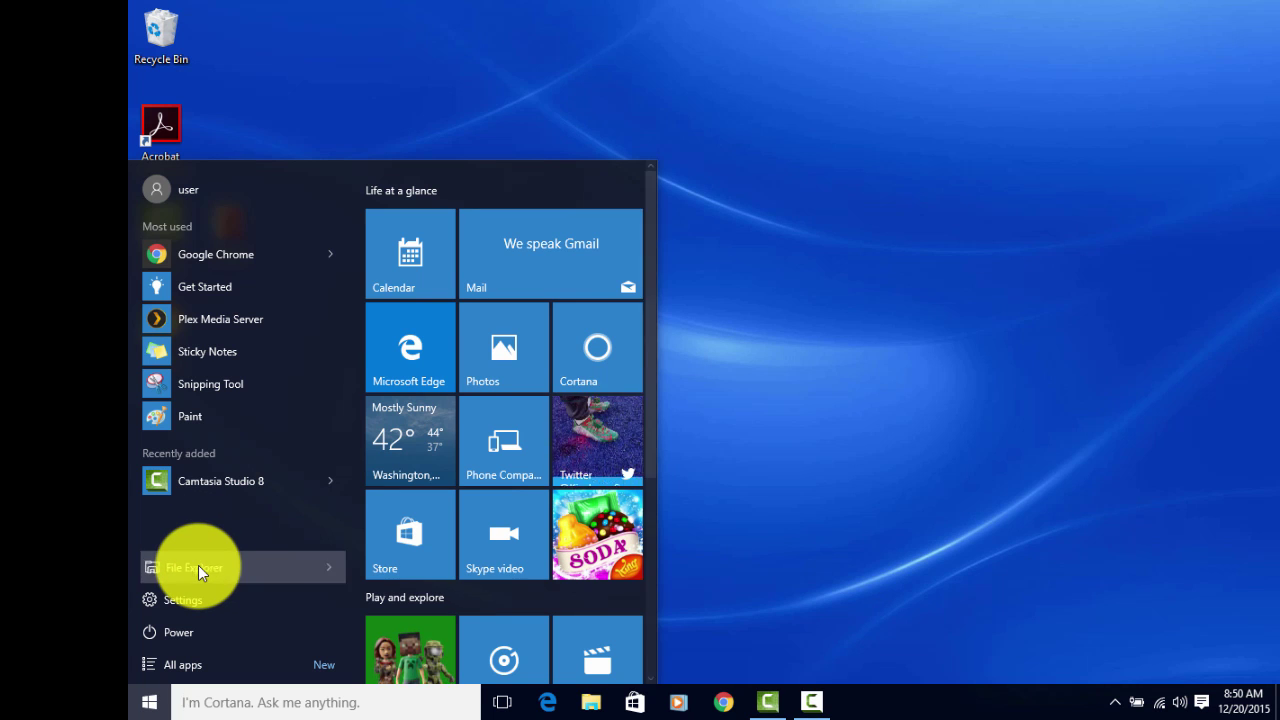
pyautogui.click(198, 568)
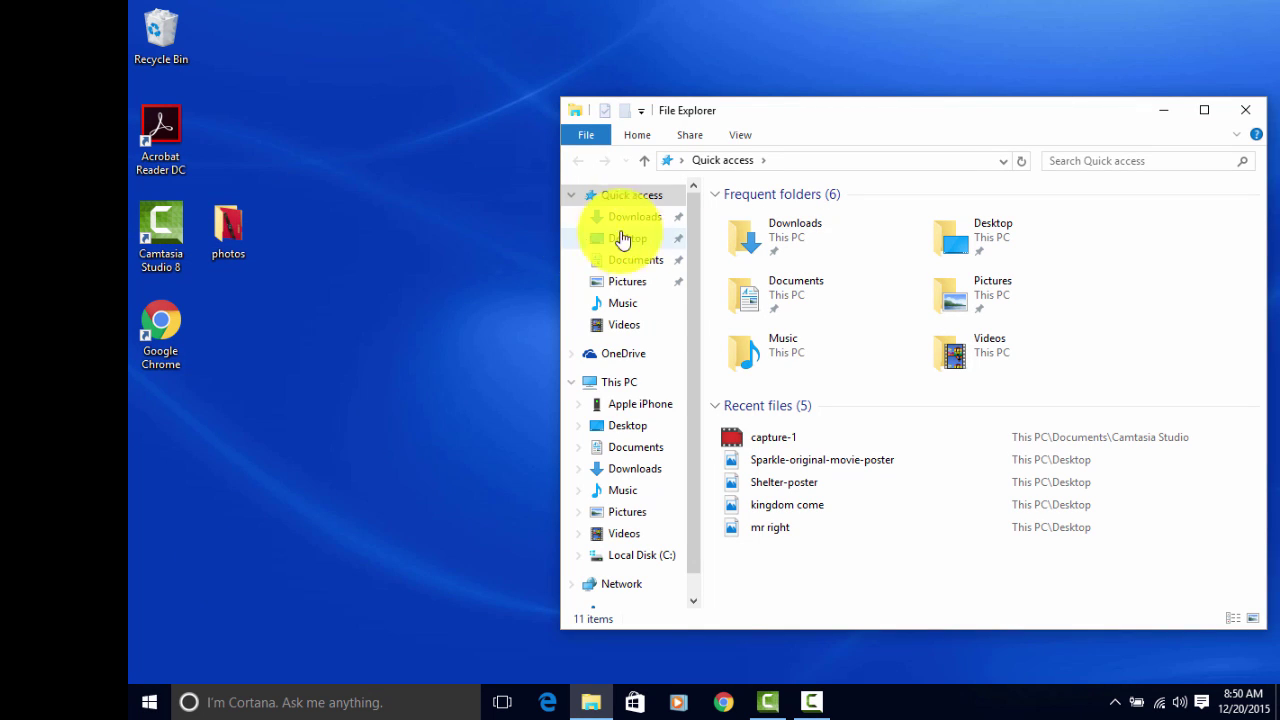
pyautogui.click(622, 408)
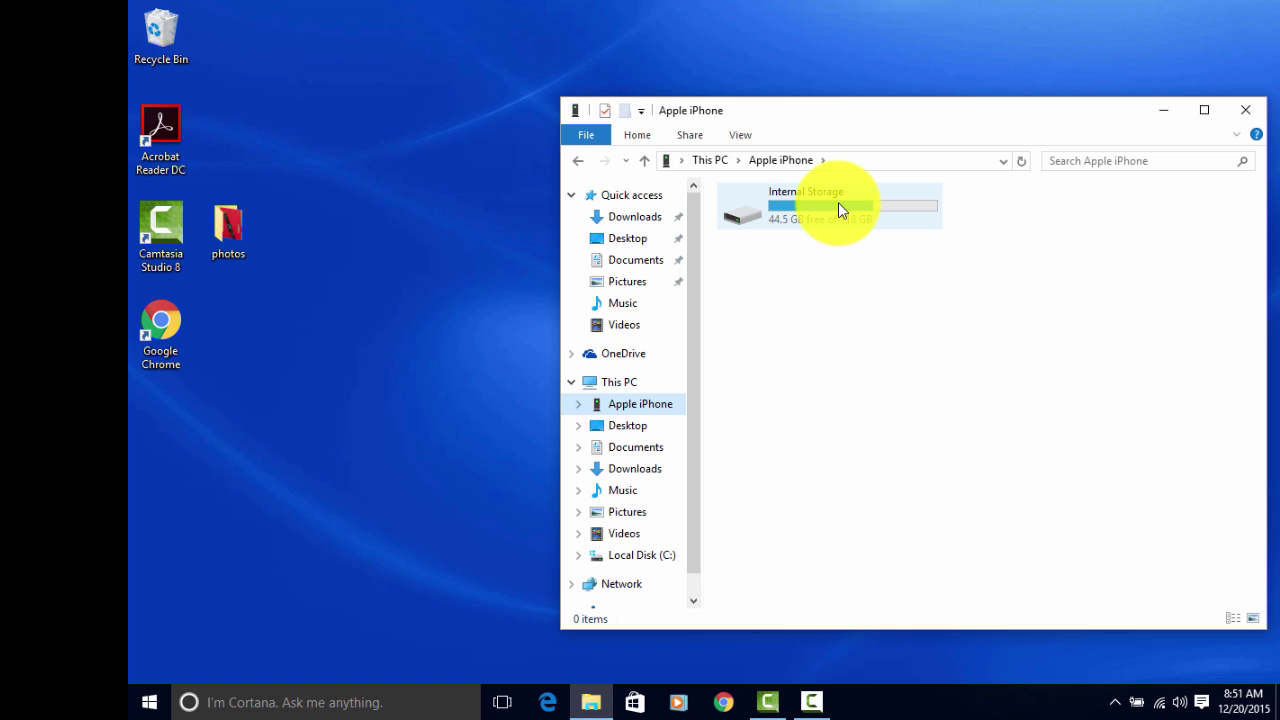
pyautogui.doubleClick(838, 210)
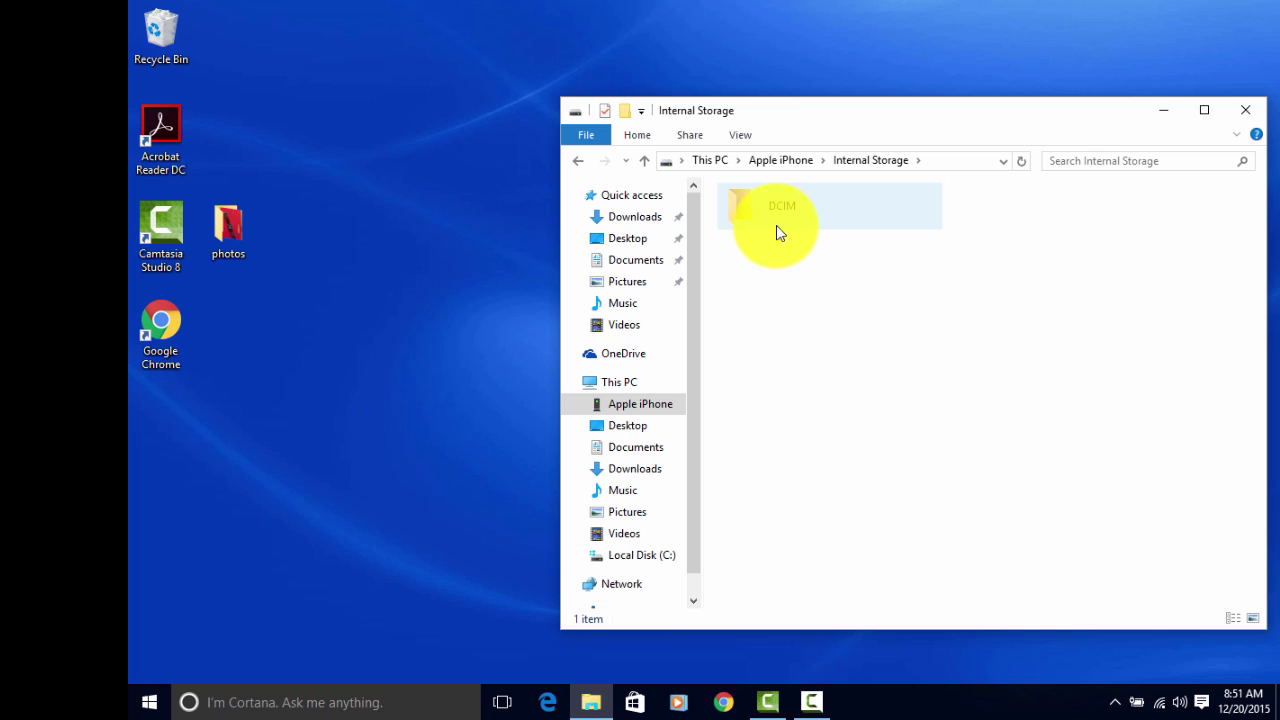
pyautogui.doubleClick(778, 215)
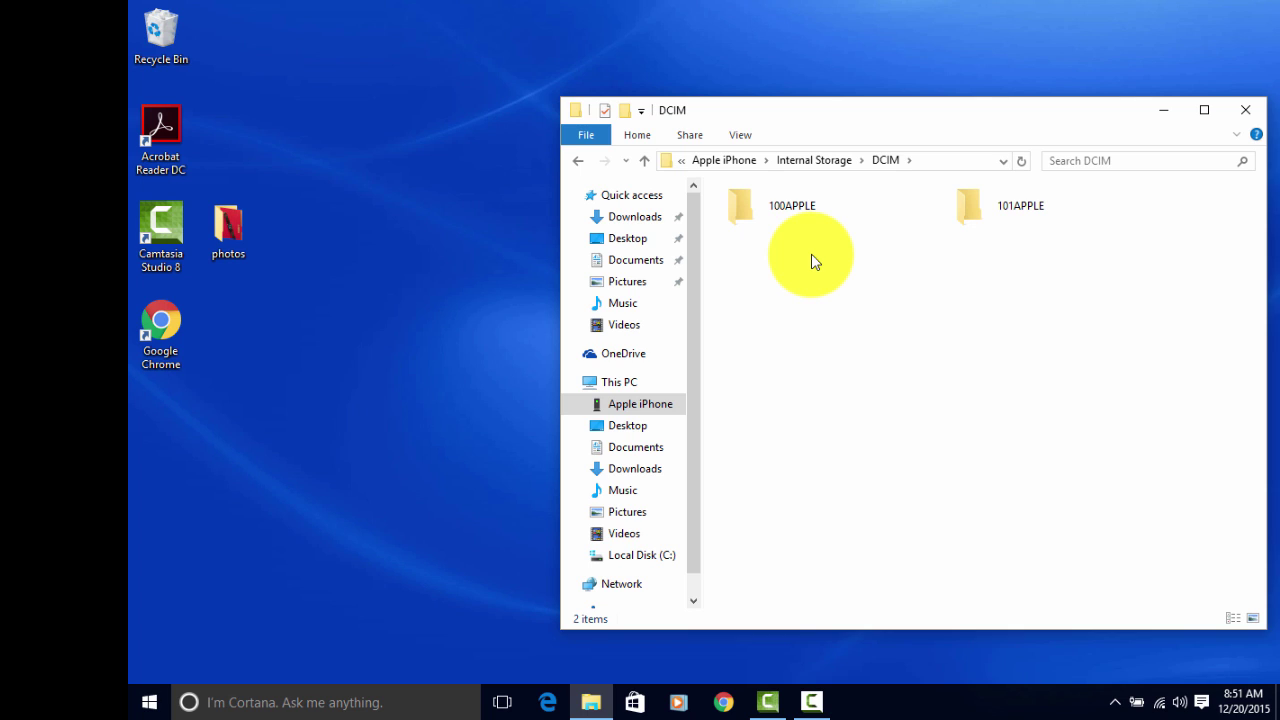
pyautogui.doubleClick(783, 210)
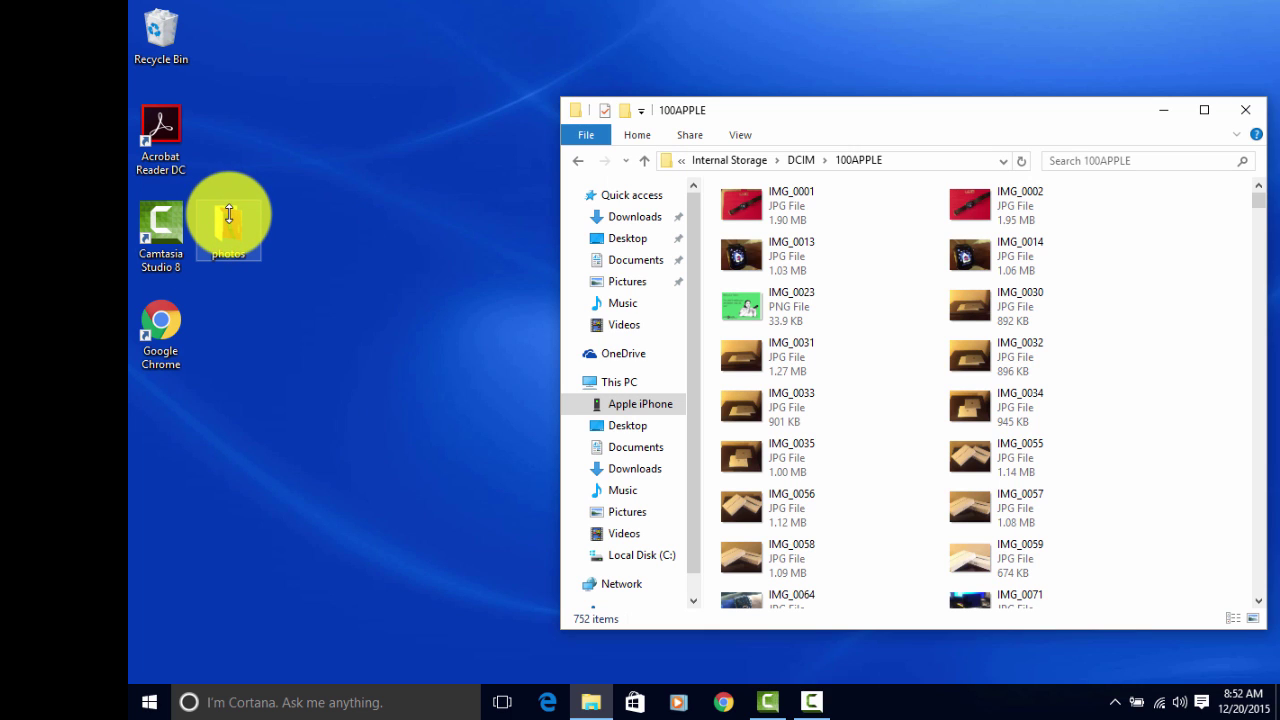
# - Delete the existing photos folder from the desktop and create a new desktop folder named photos
pyautogui.moveTo(229, 216); pyautogui.dragTo(165, 25)
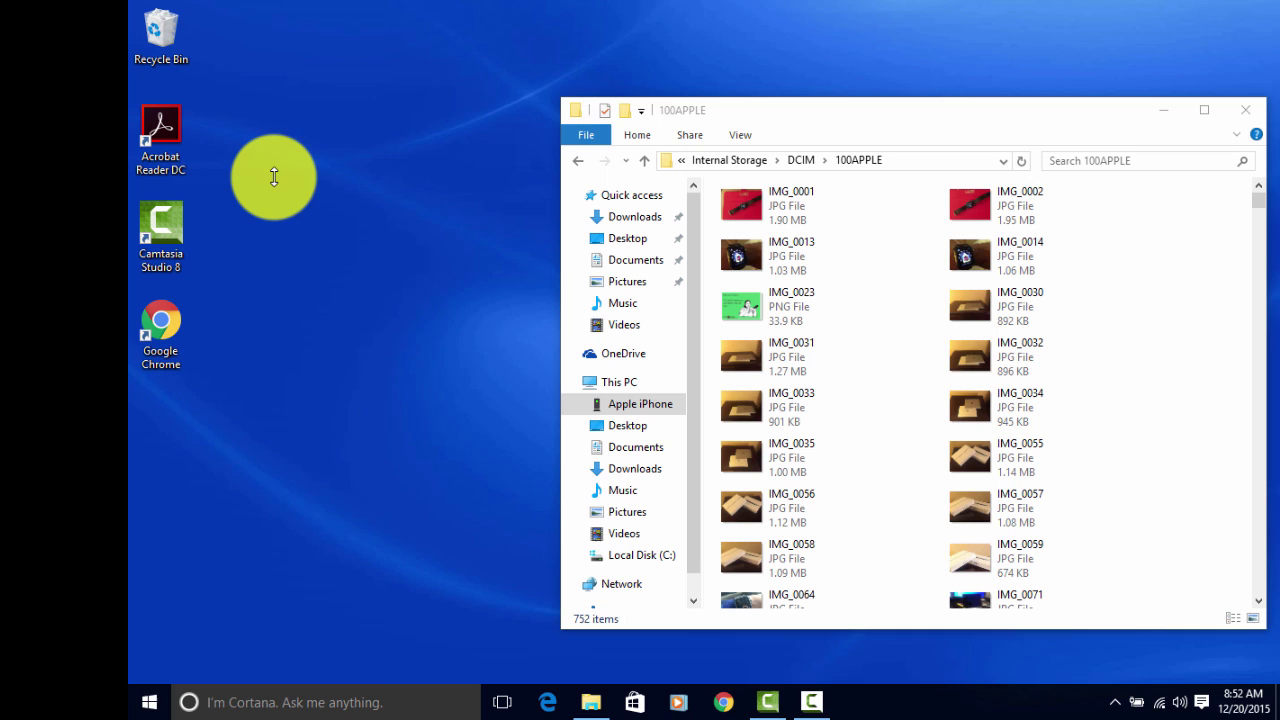
pyautogui.rightClick(274, 176)
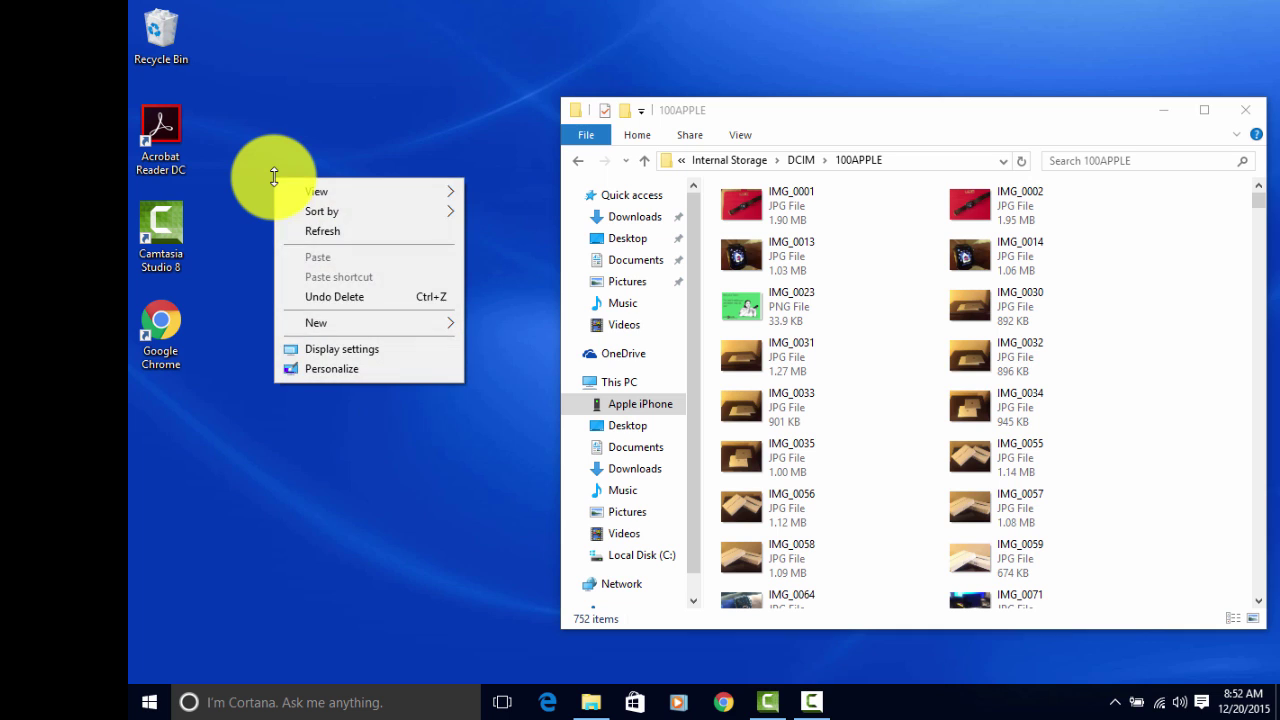
pyautogui.moveTo(317, 330)
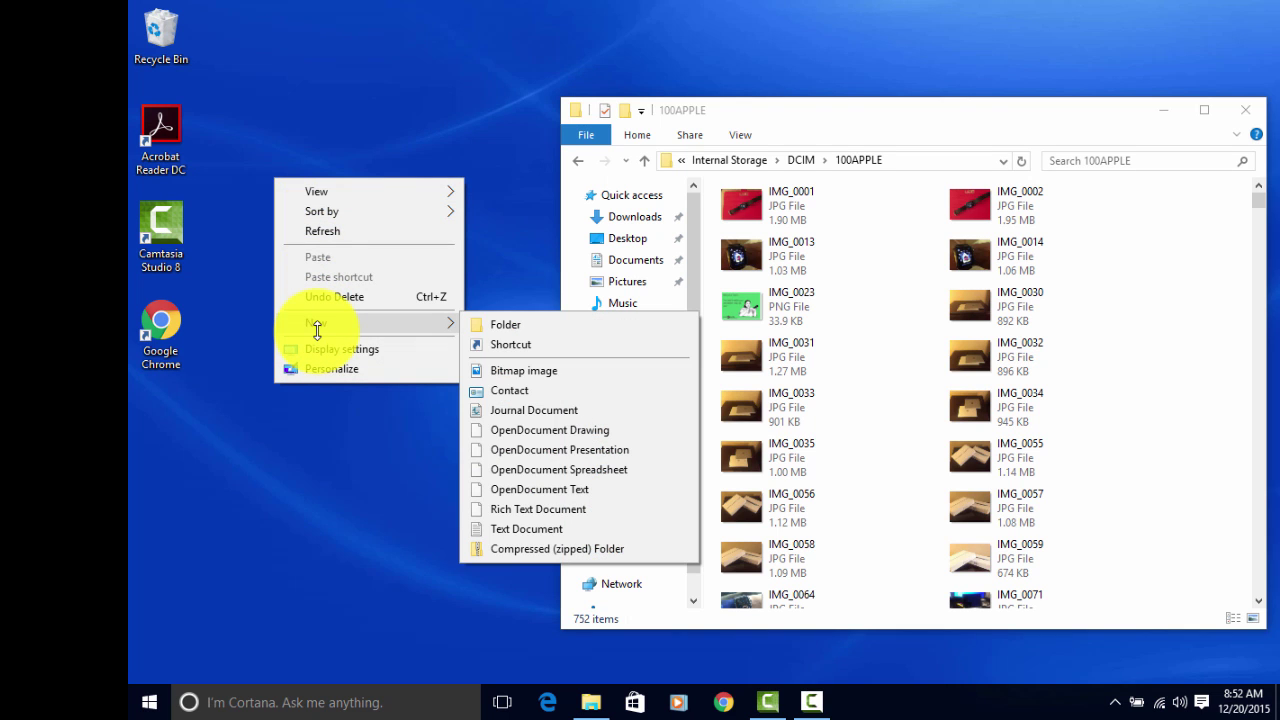
pyautogui.click(495, 325)
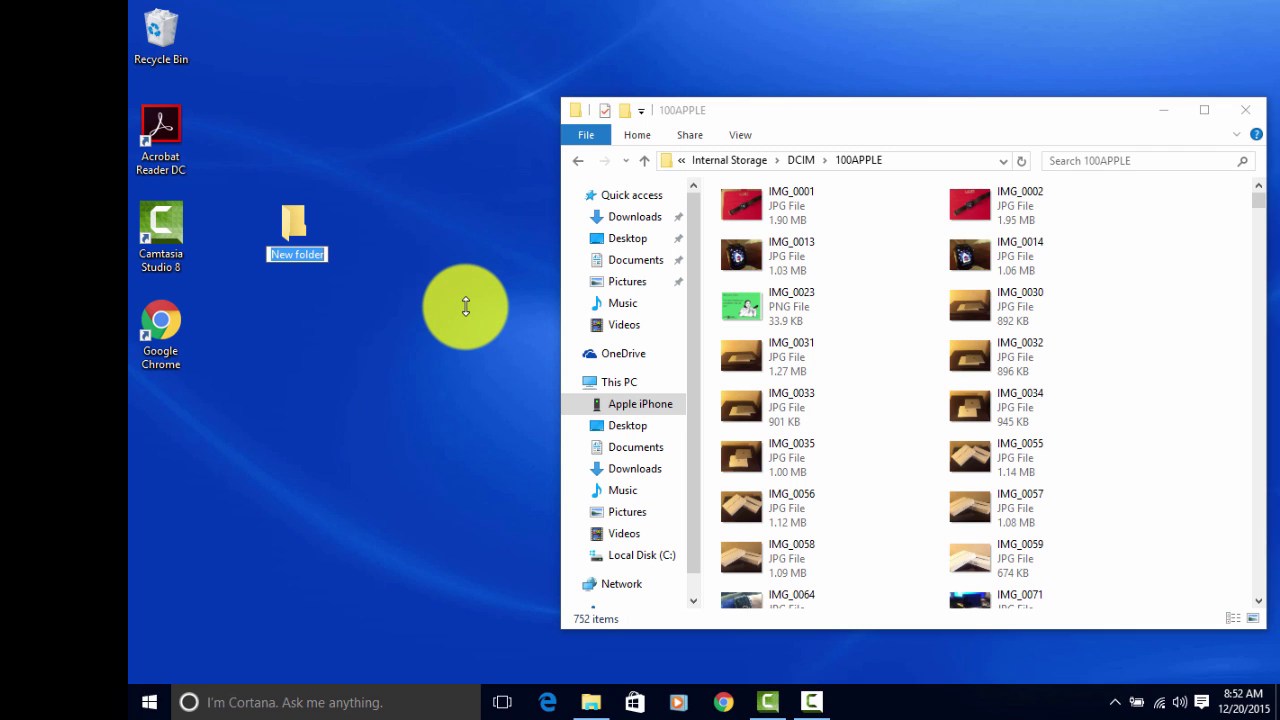
pyautogui.write('p')
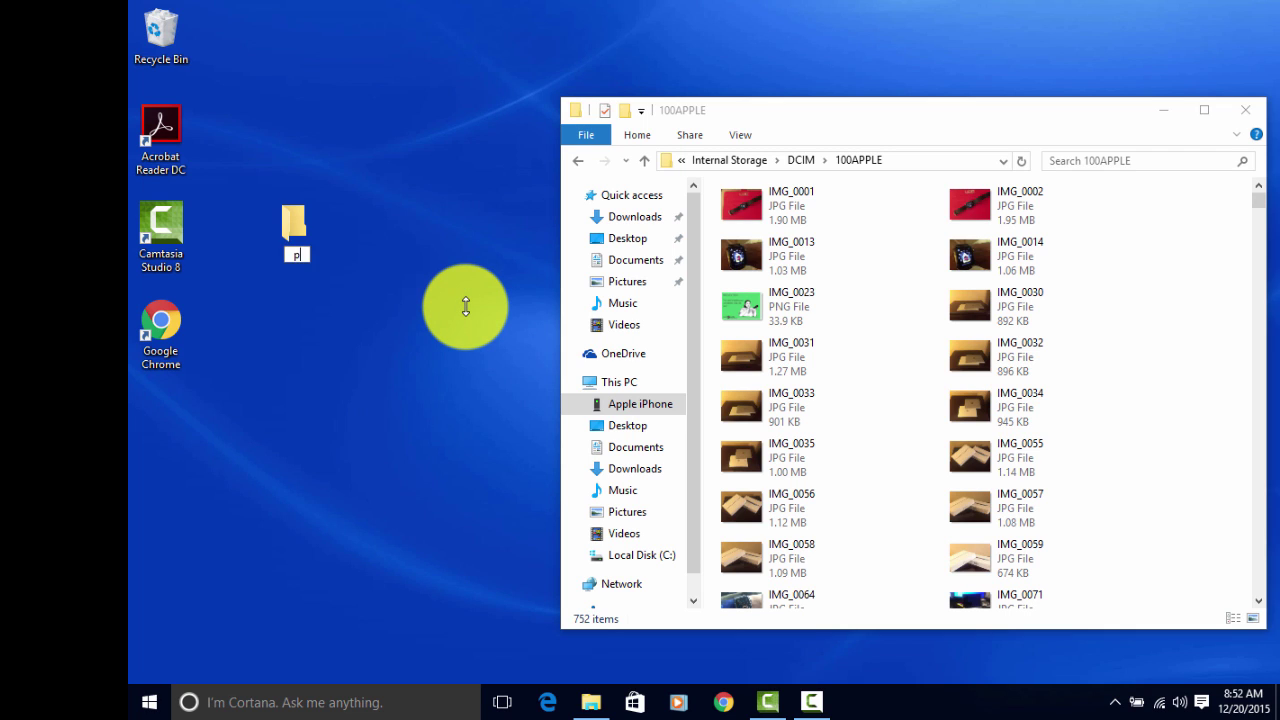
pyautogui.write('hotos')
pyautogui.press('Return')
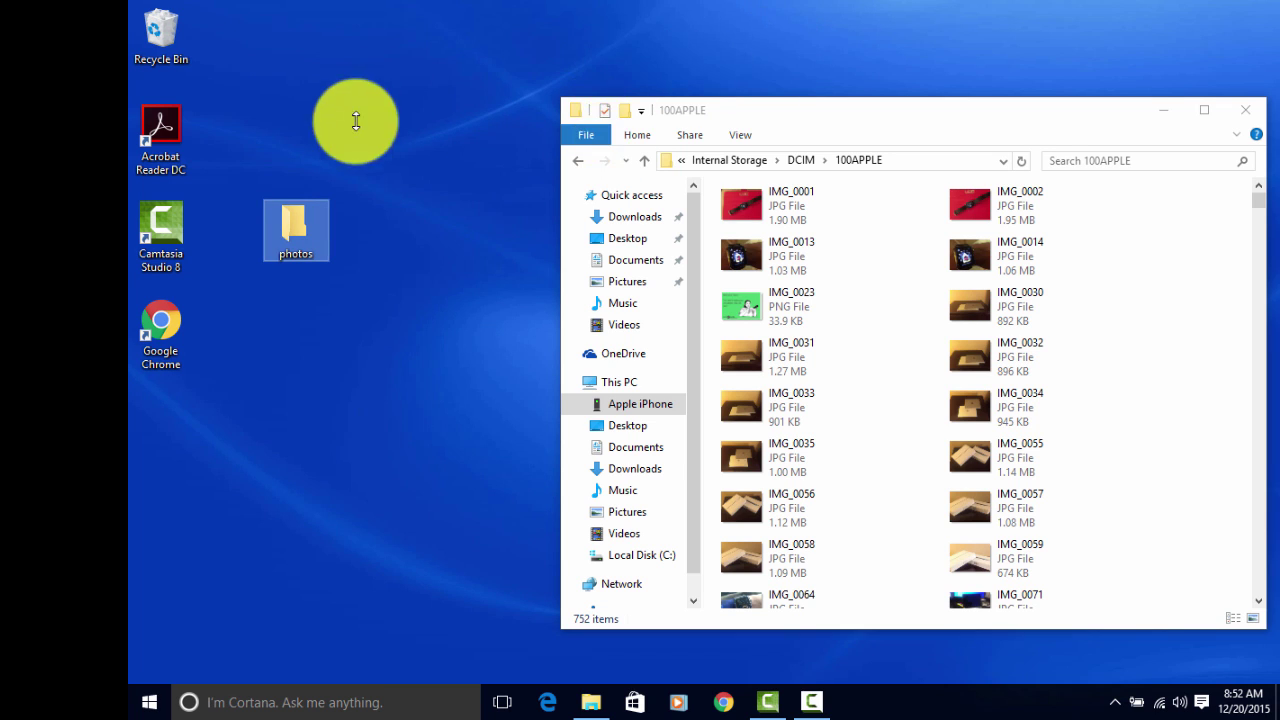
pyautogui.click(370, 148)
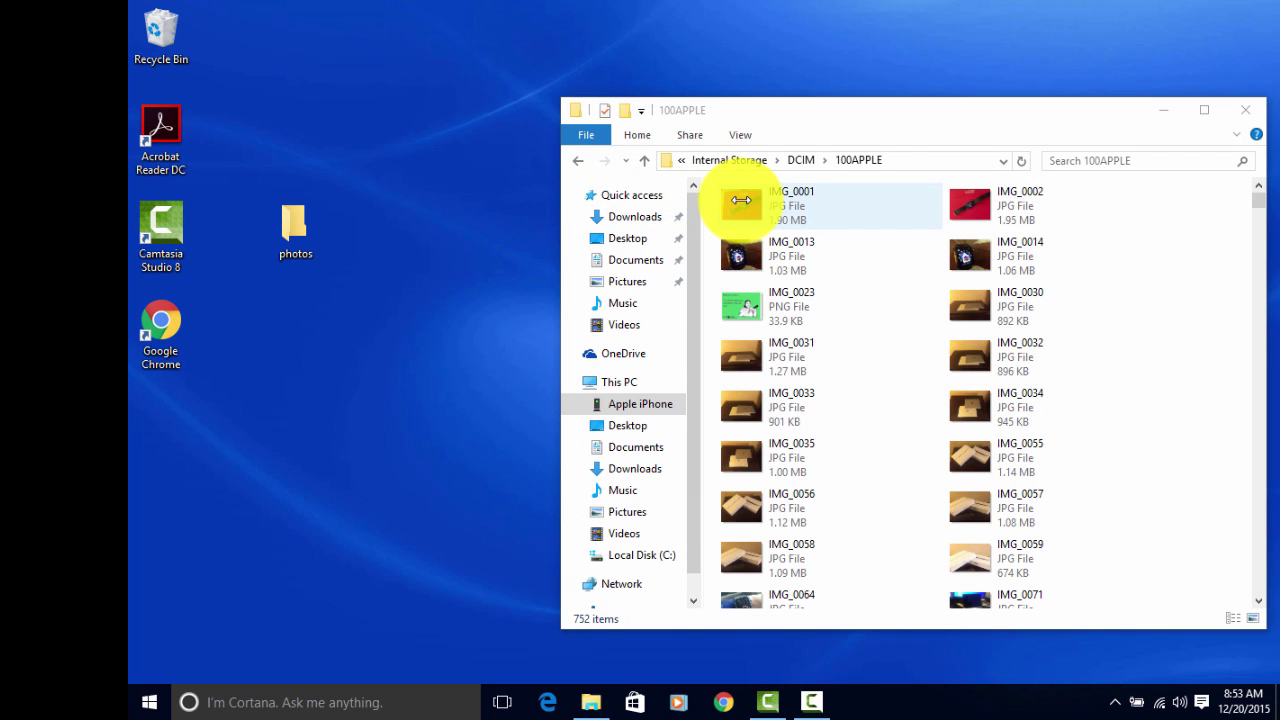
# - Copy the picture IMG_0001 from the iPhone's 100APPLE folder into the desktop photos folder
pyautogui.moveTo(741, 200); pyautogui.dragTo(292, 247)
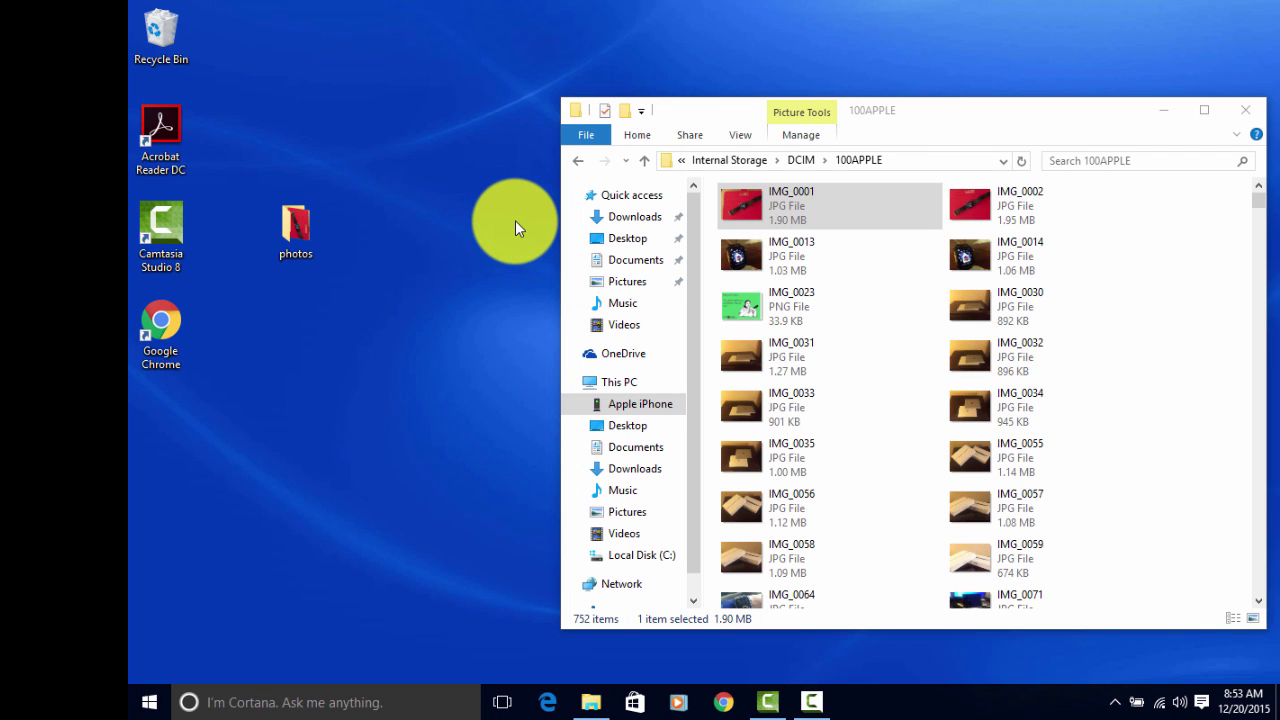
# - Select the continuous range of pictures from IMG_0001 through IMG_0059 in 100APPLE and clear the selection
pyautogui.click(753, 212)
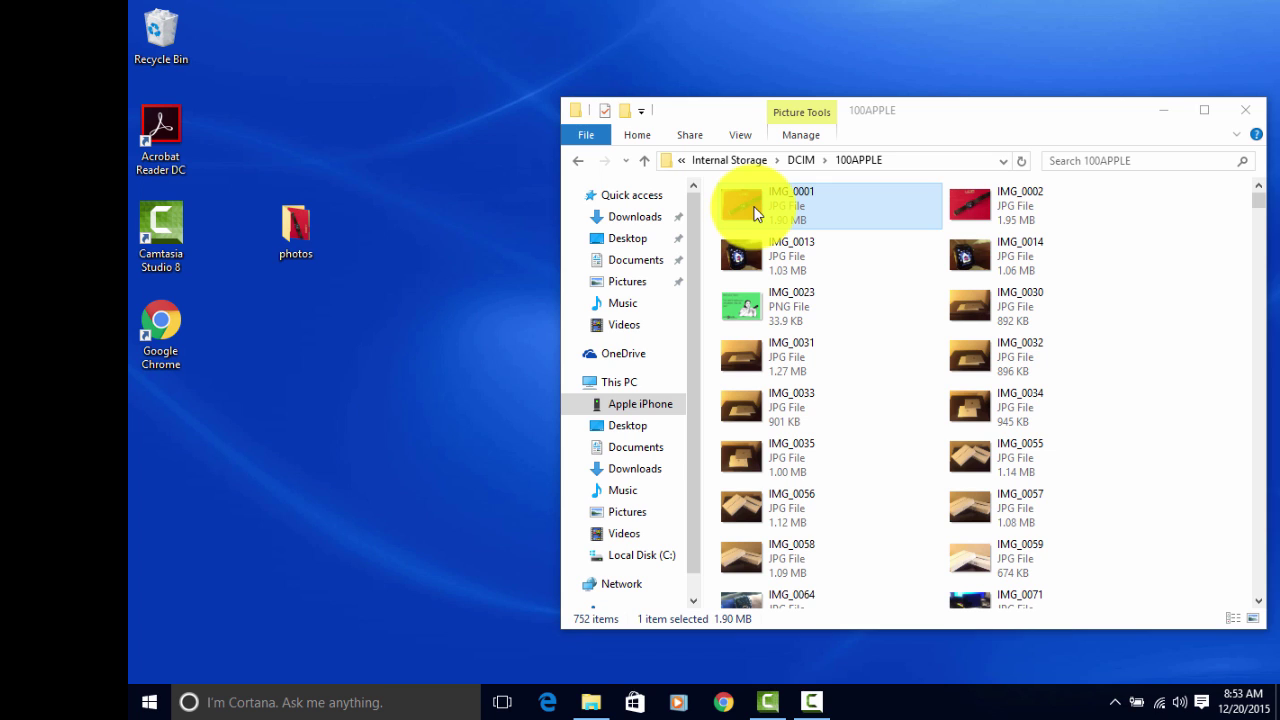
pyautogui.click(760, 218)
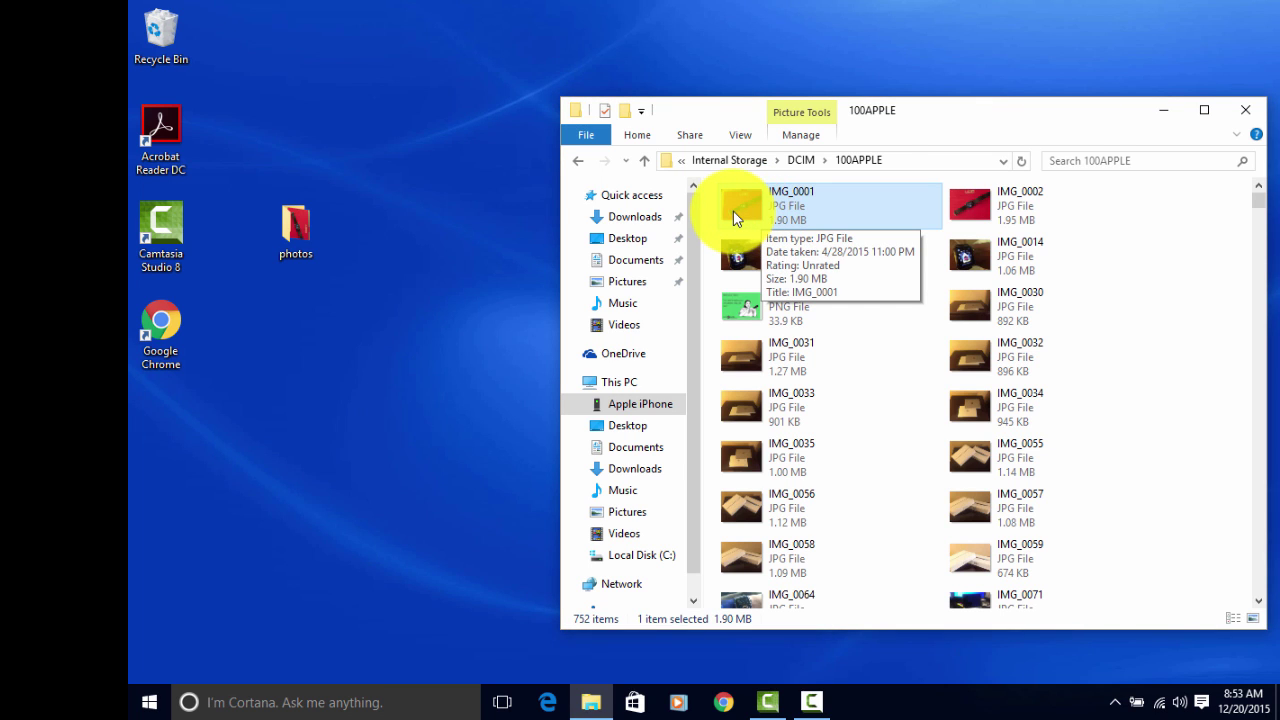
pyautogui.keyDown('shift'); pyautogui.click(1094, 556); pyautogui.keyUp('shift')
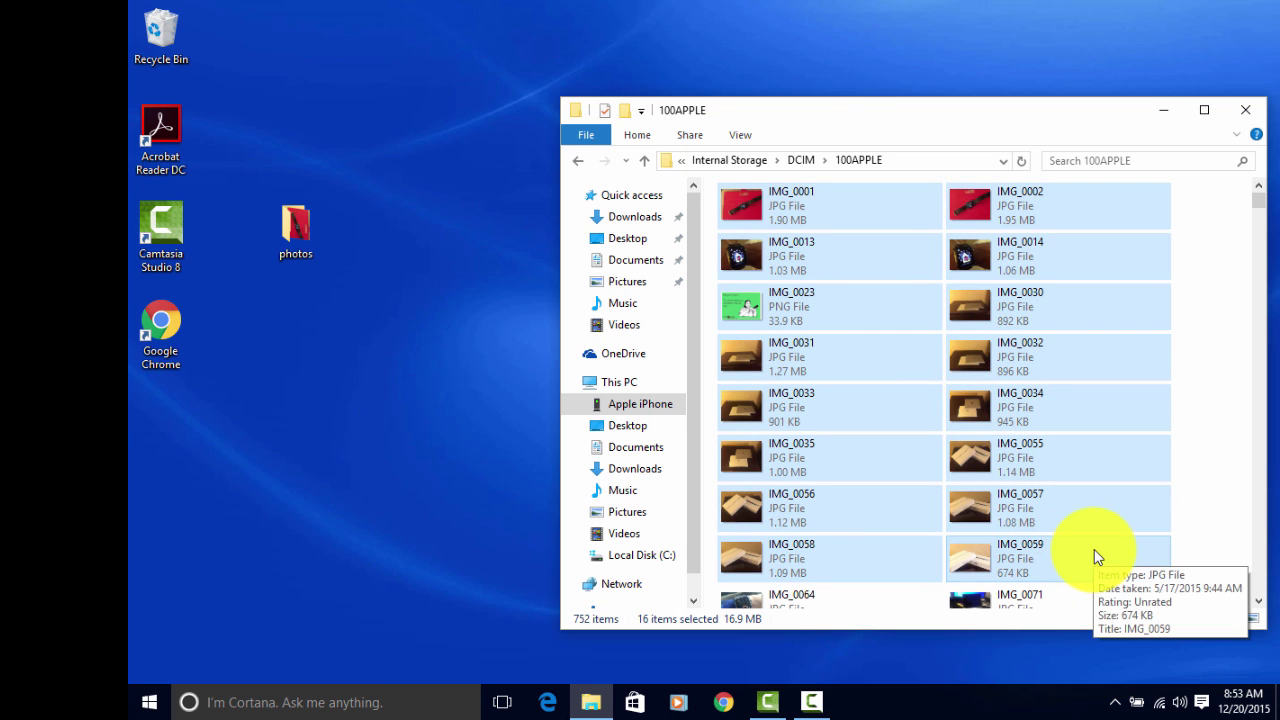
pyautogui.moveTo(1094, 550); pyautogui.dragTo(860, 348)
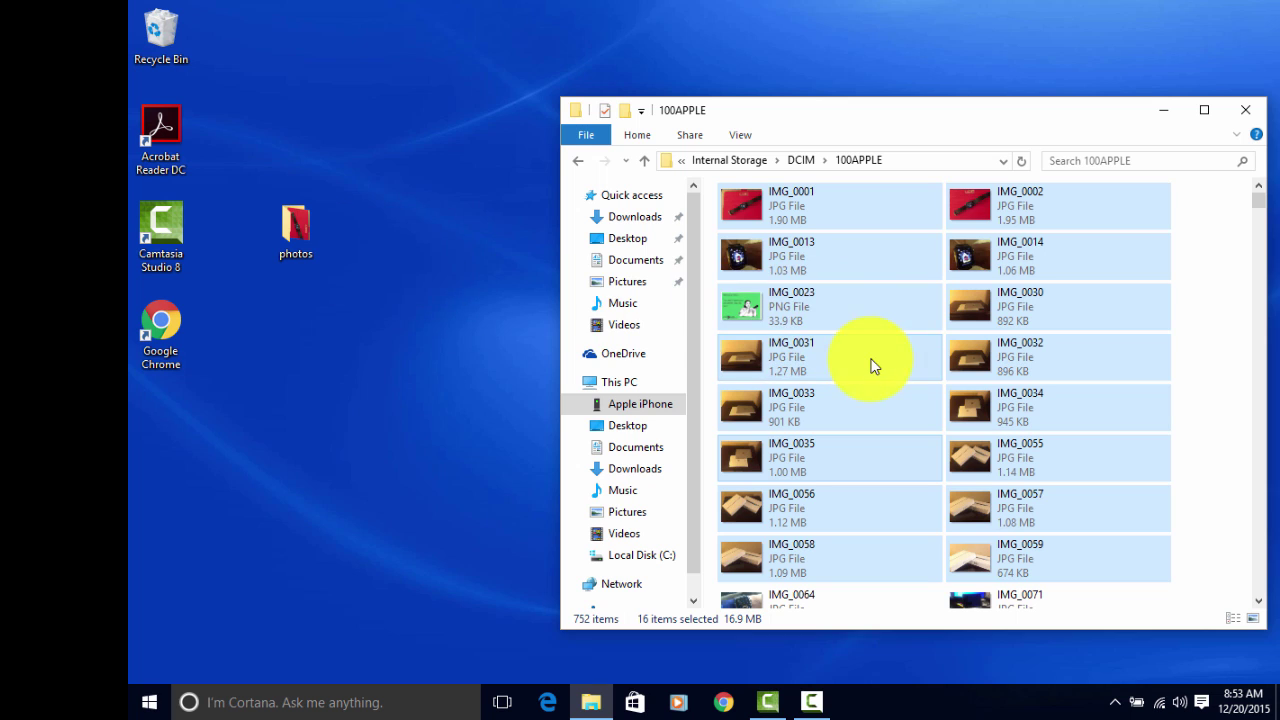
pyautogui.click(1177, 331)
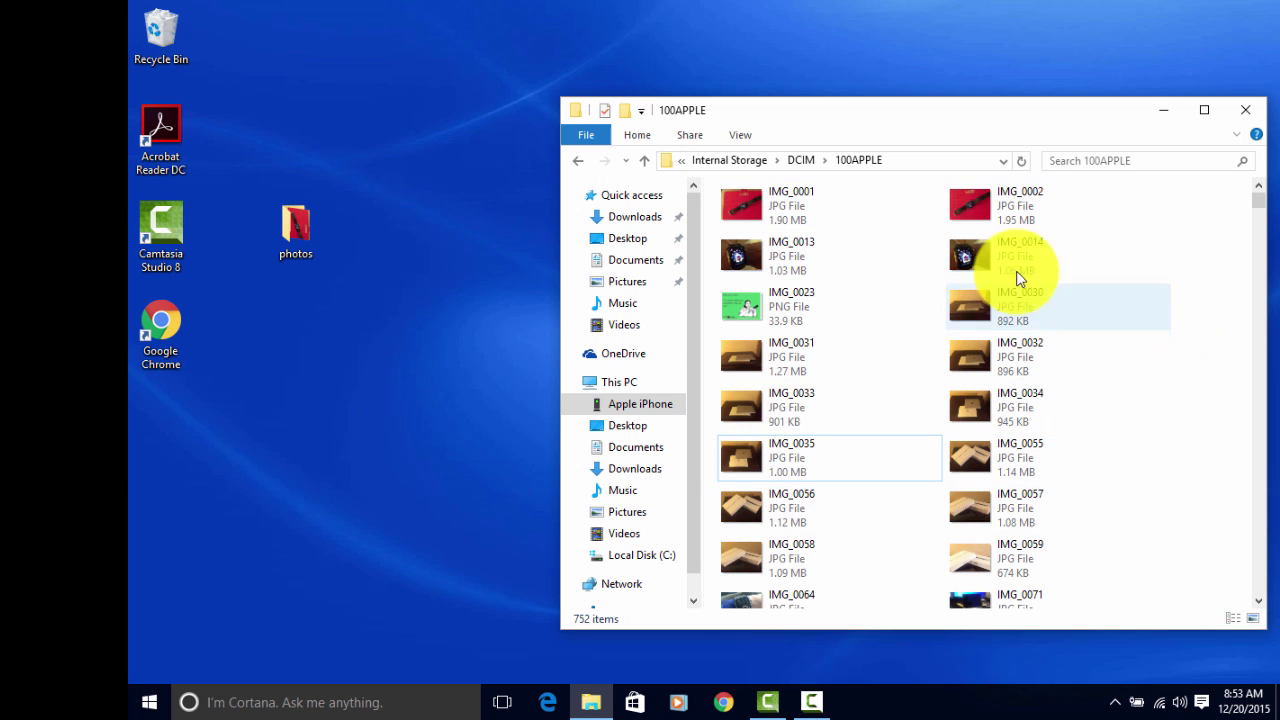
# - Select the separate pictures IMG_0001, IMG_0023, IMG_0055 and IMG_0032 and copy them into the desktop photos folder
pyautogui.click(842, 214)
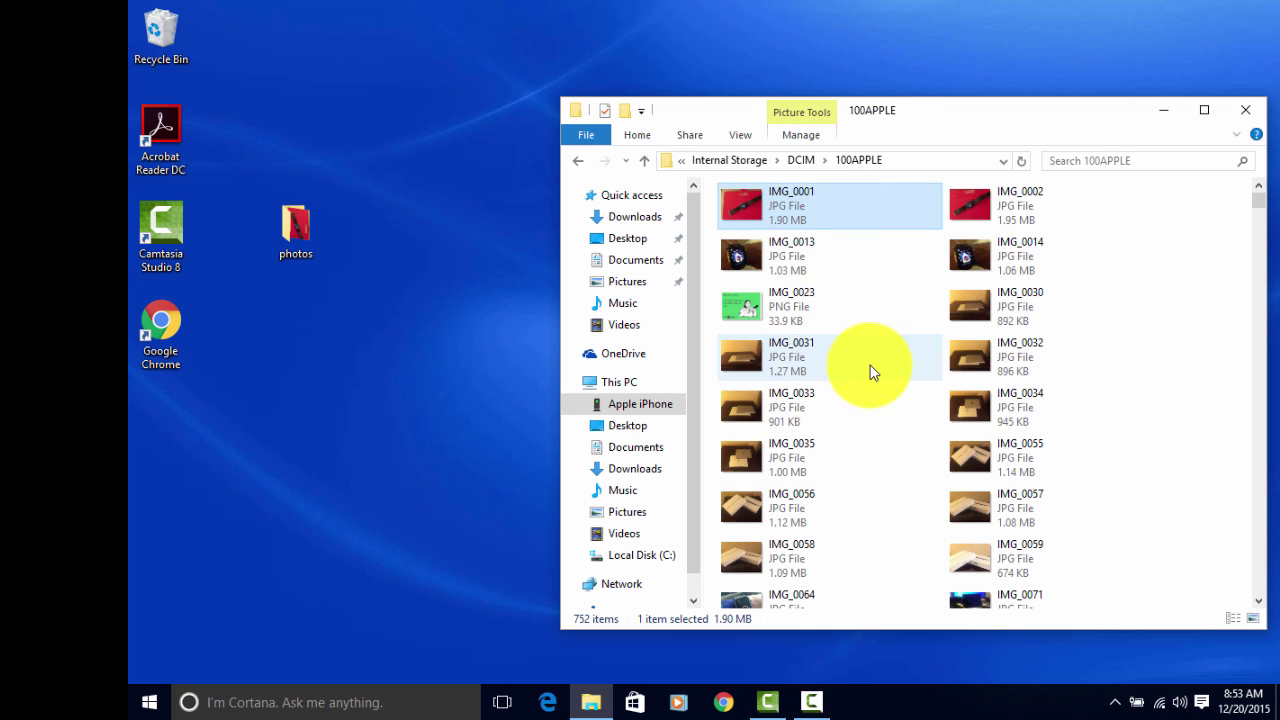
pyautogui.keyDown('ctrl'); pyautogui.click(823, 318); pyautogui.keyUp('ctrl')
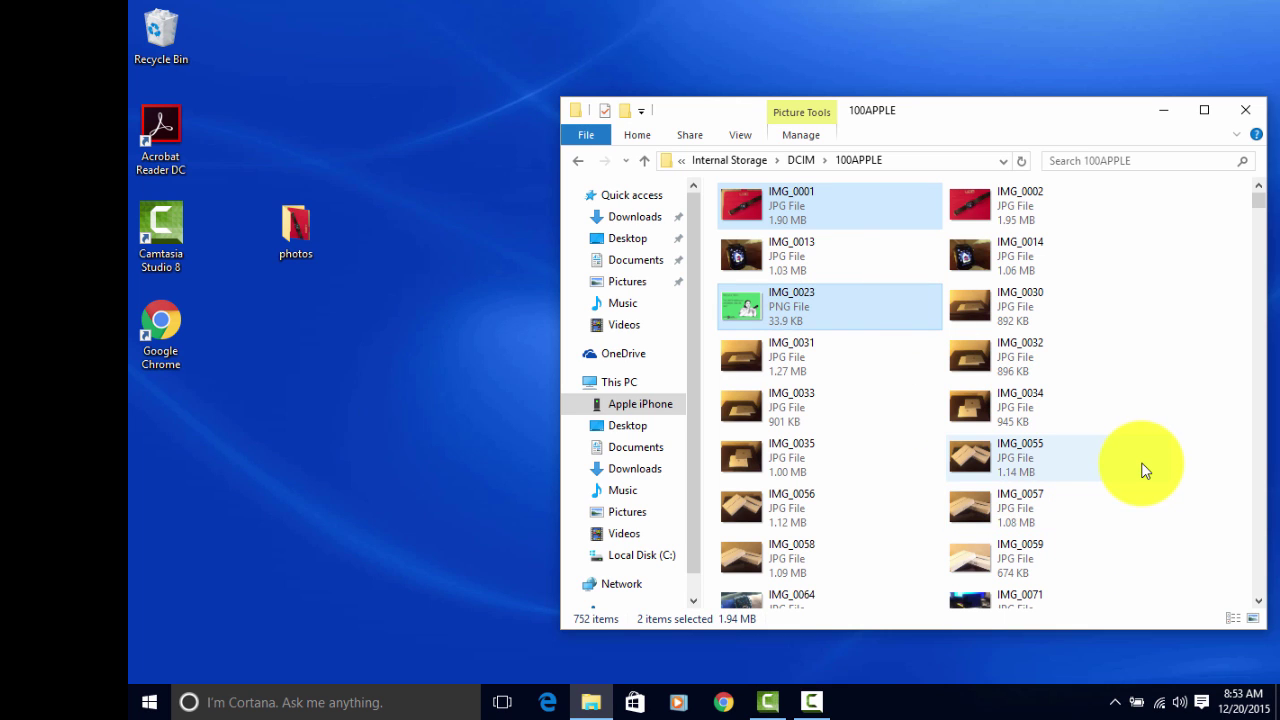
pyautogui.keyDown('ctrl'); pyautogui.click(1094, 457); pyautogui.keyUp('ctrl')
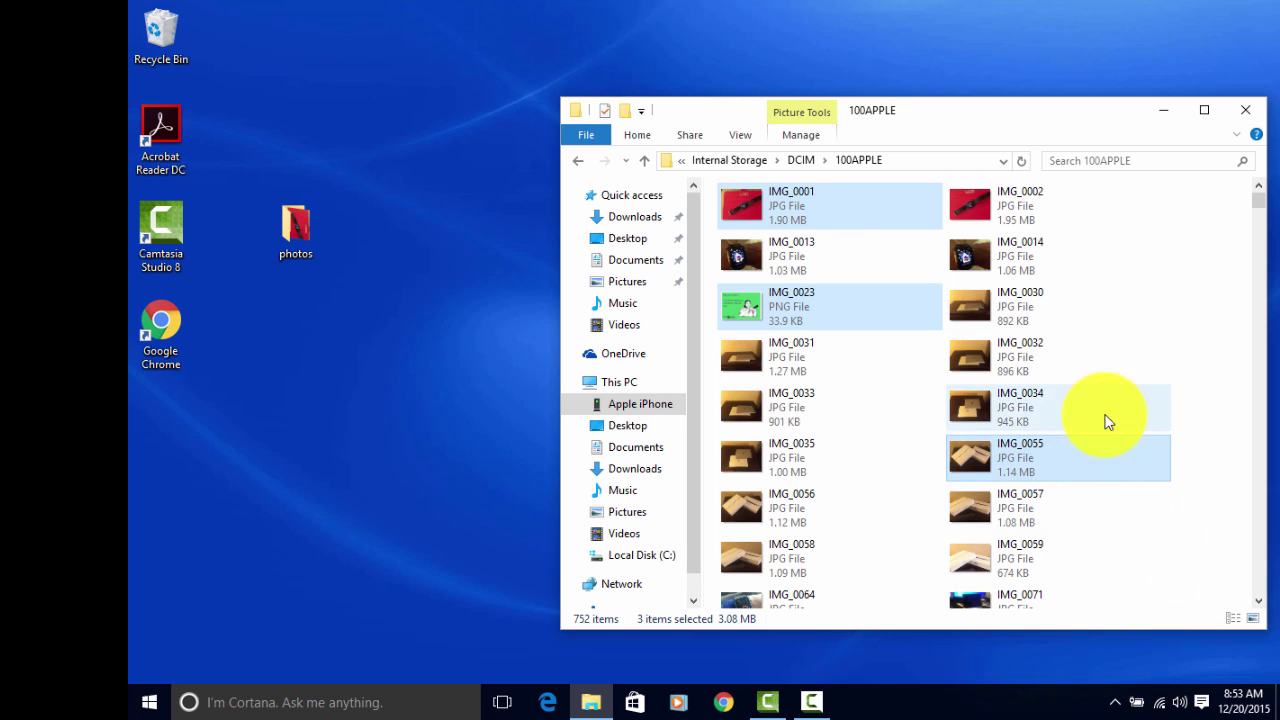
pyautogui.keyDown('ctrl'); pyautogui.click(1077, 368); pyautogui.keyUp('ctrl')
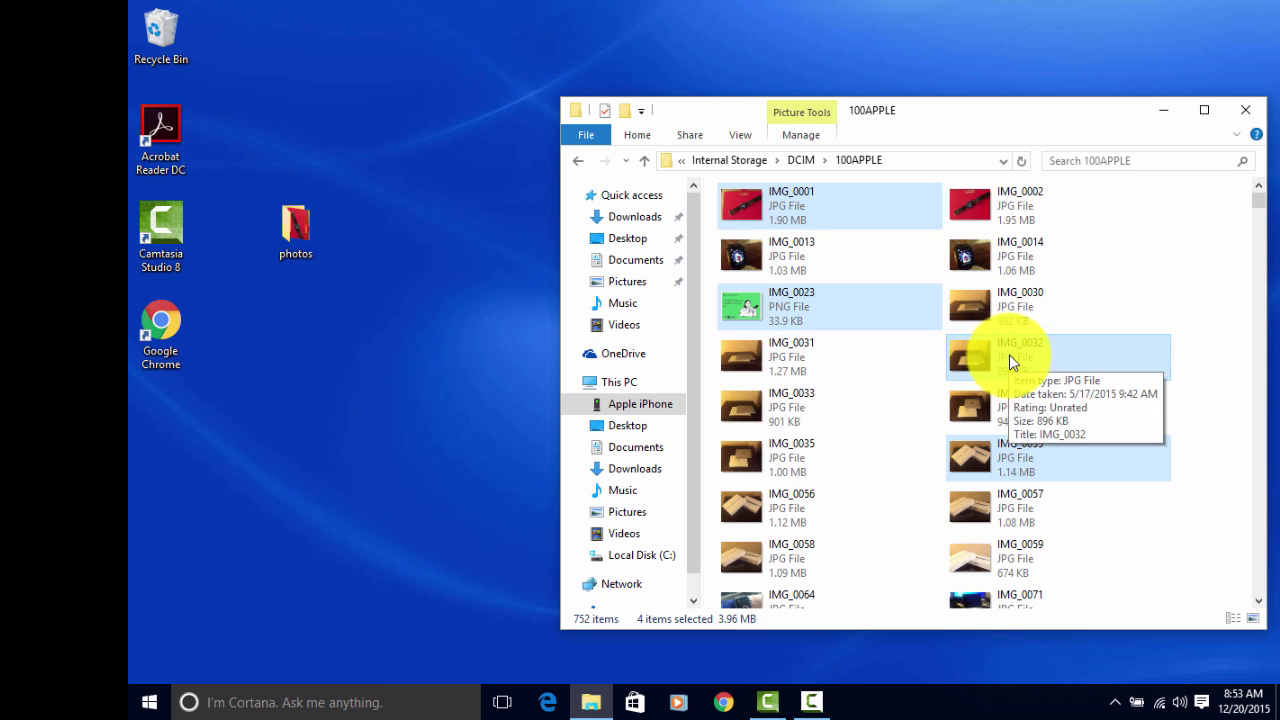
pyautogui.moveTo(1009, 353); pyautogui.dragTo(298, 235)
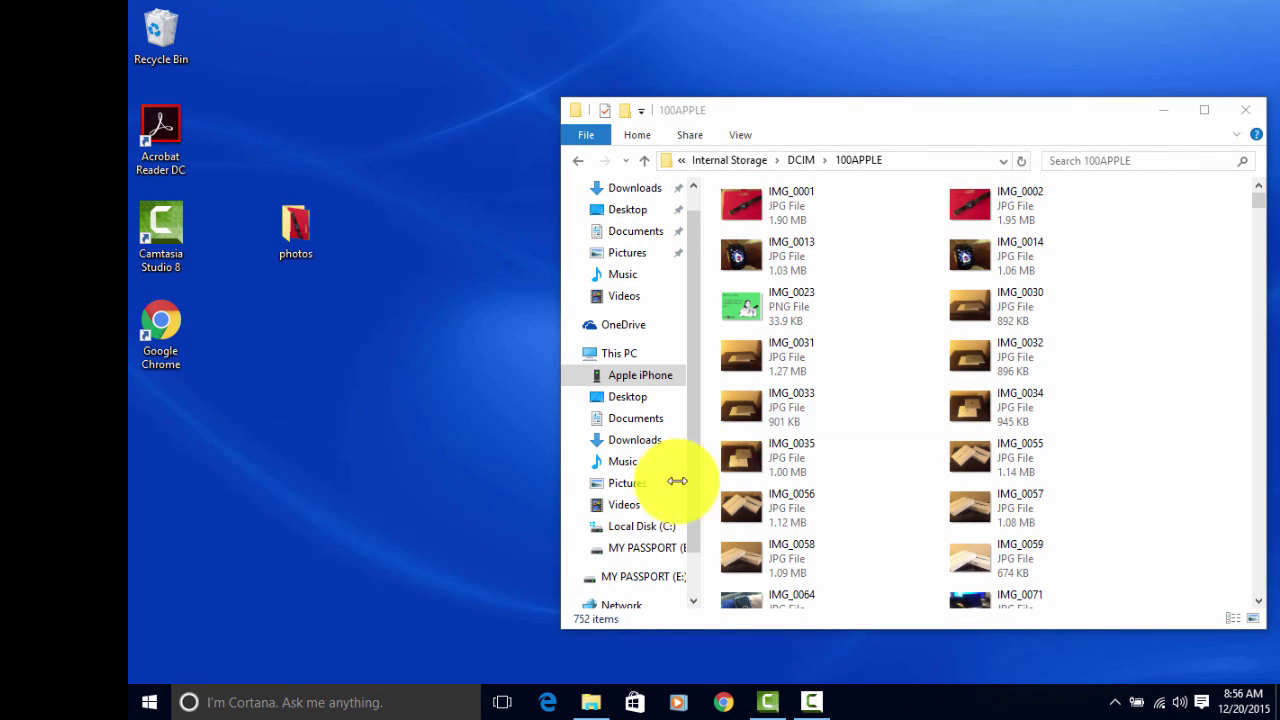
# - Create a folder named photos on the external drive MY PASSPORT (E:)
pyautogui.click(625, 554)
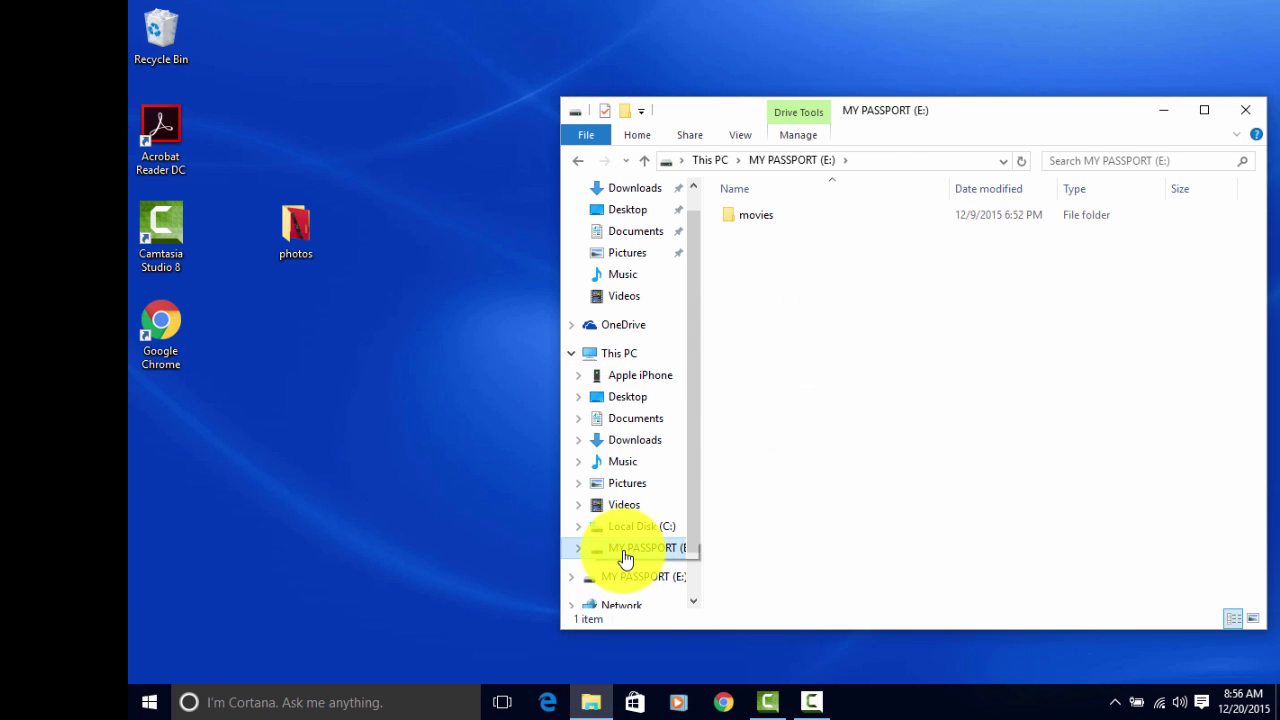
pyautogui.rightClick(745, 260)
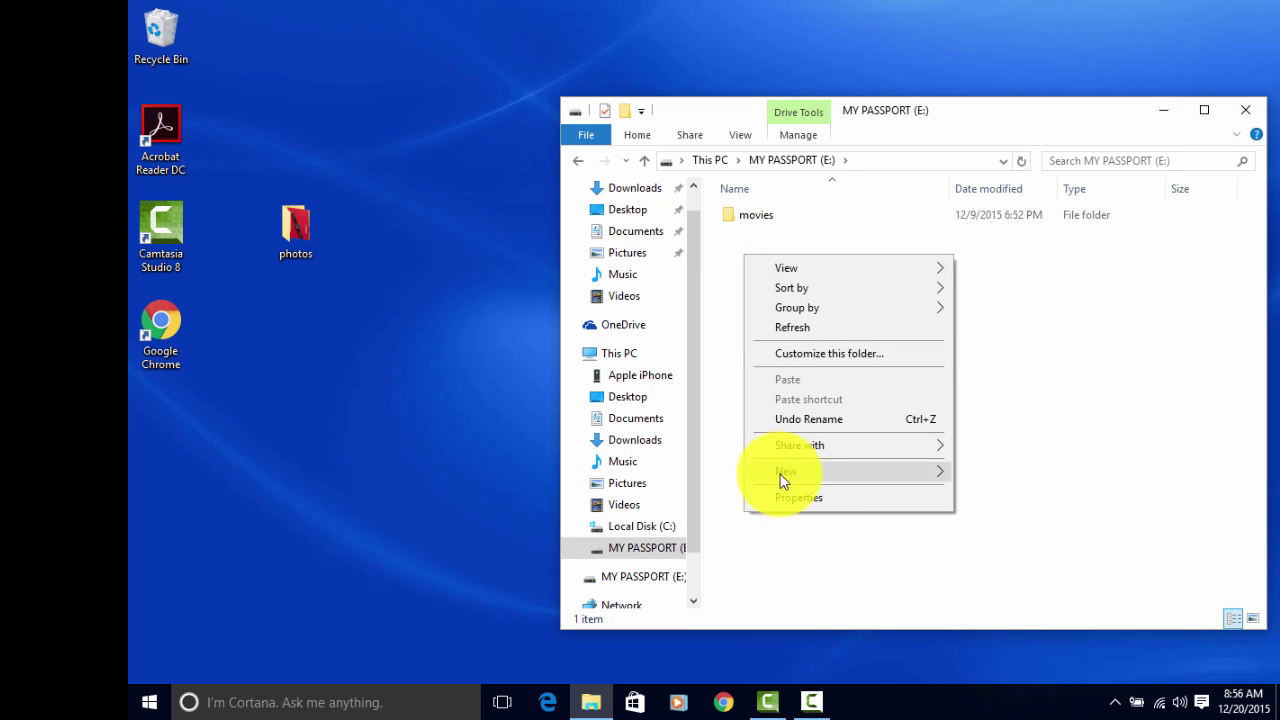
pyautogui.moveTo(783, 481)
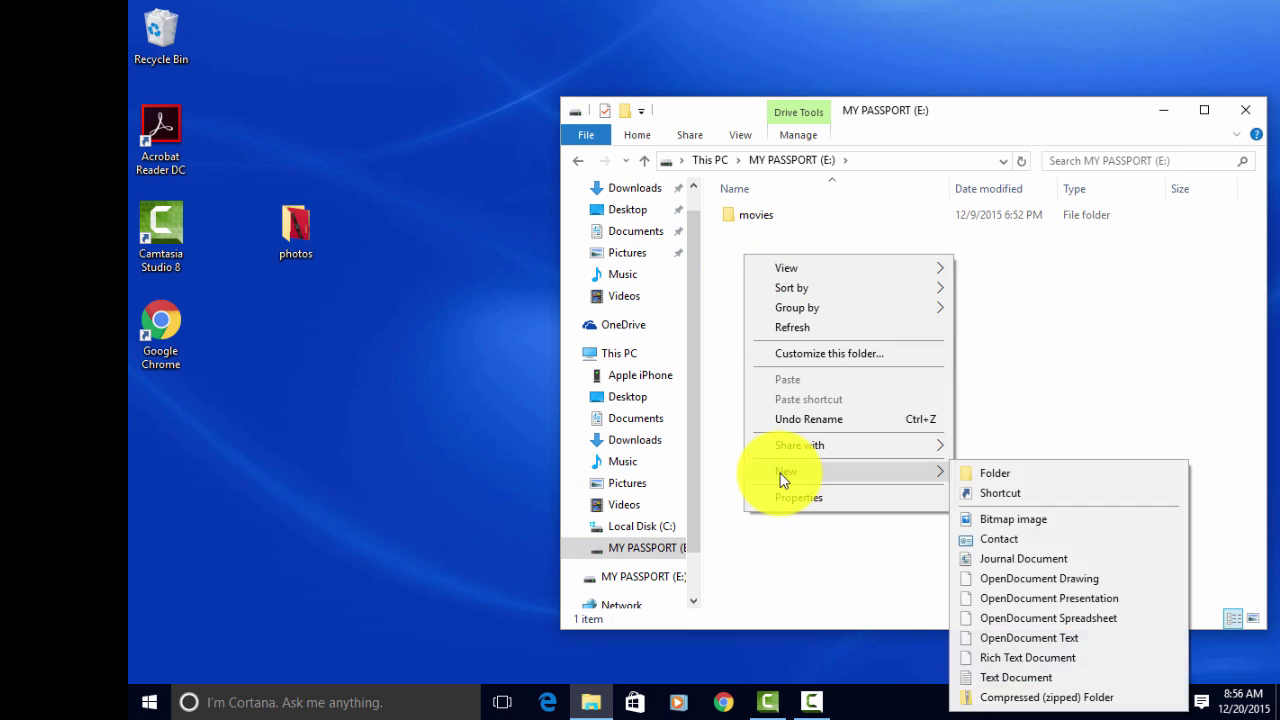
pyautogui.click(1030, 479)
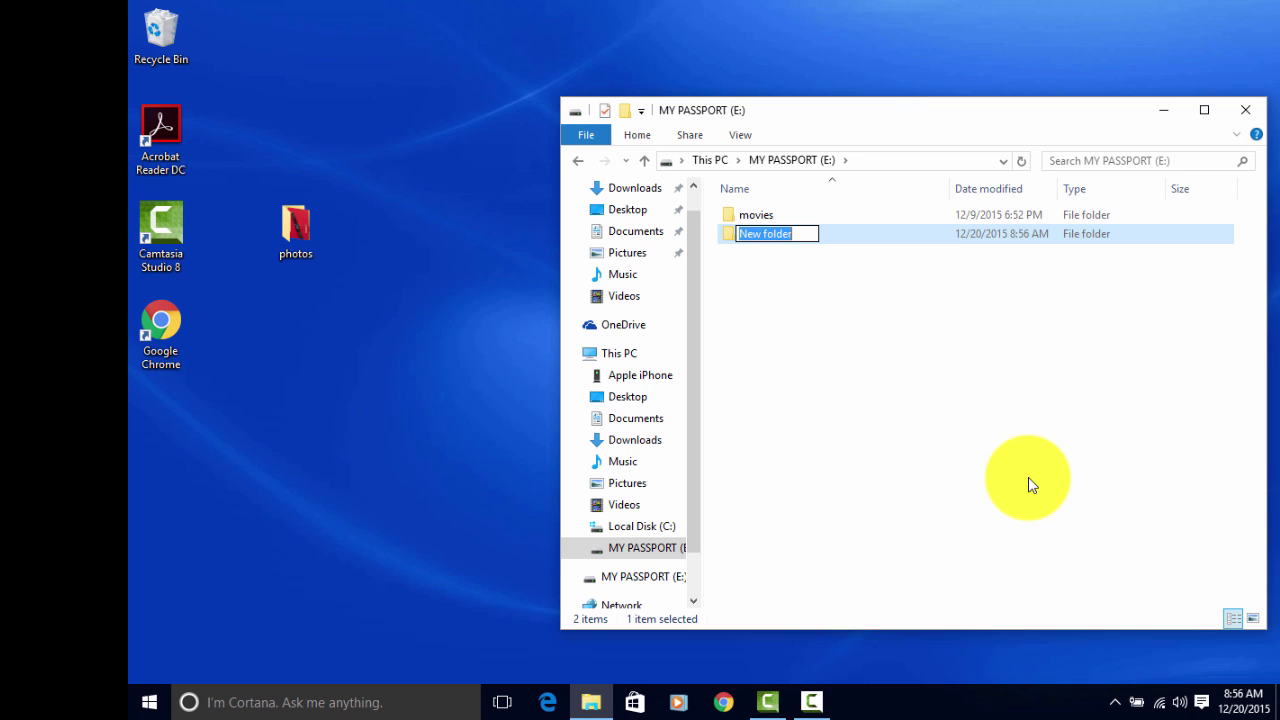
pyautogui.write('photo')
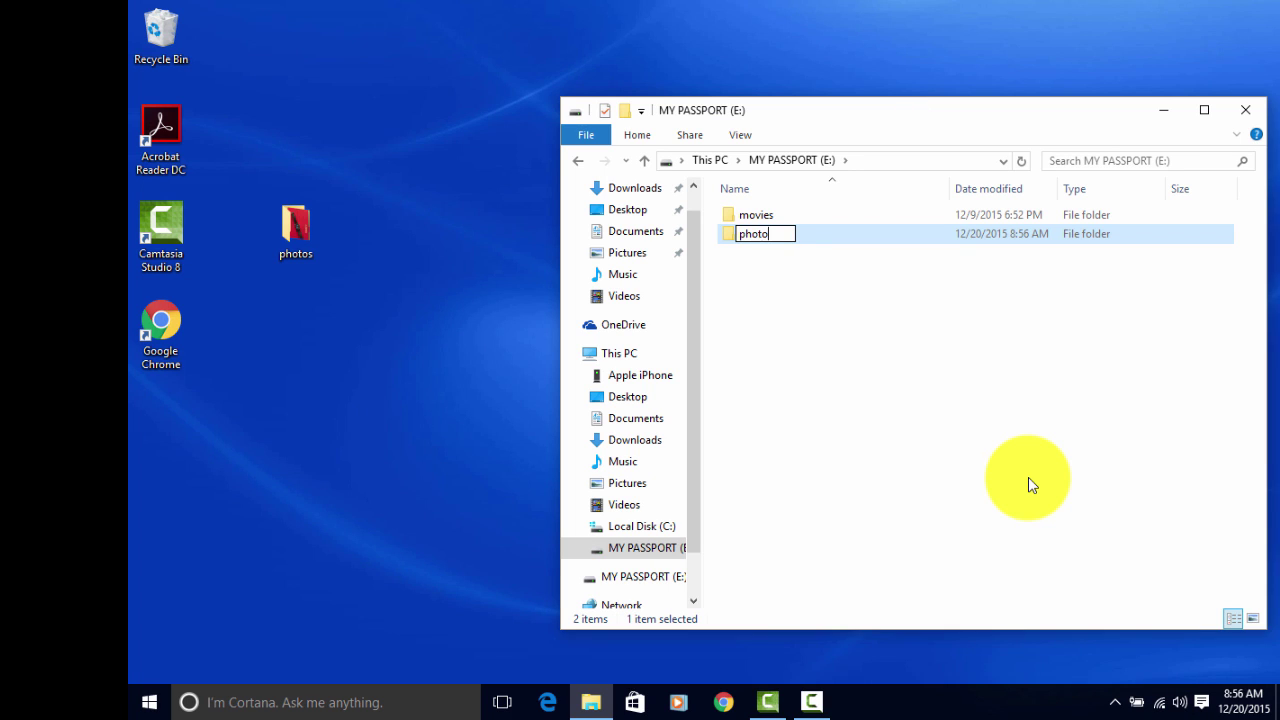
pyautogui.write('s')
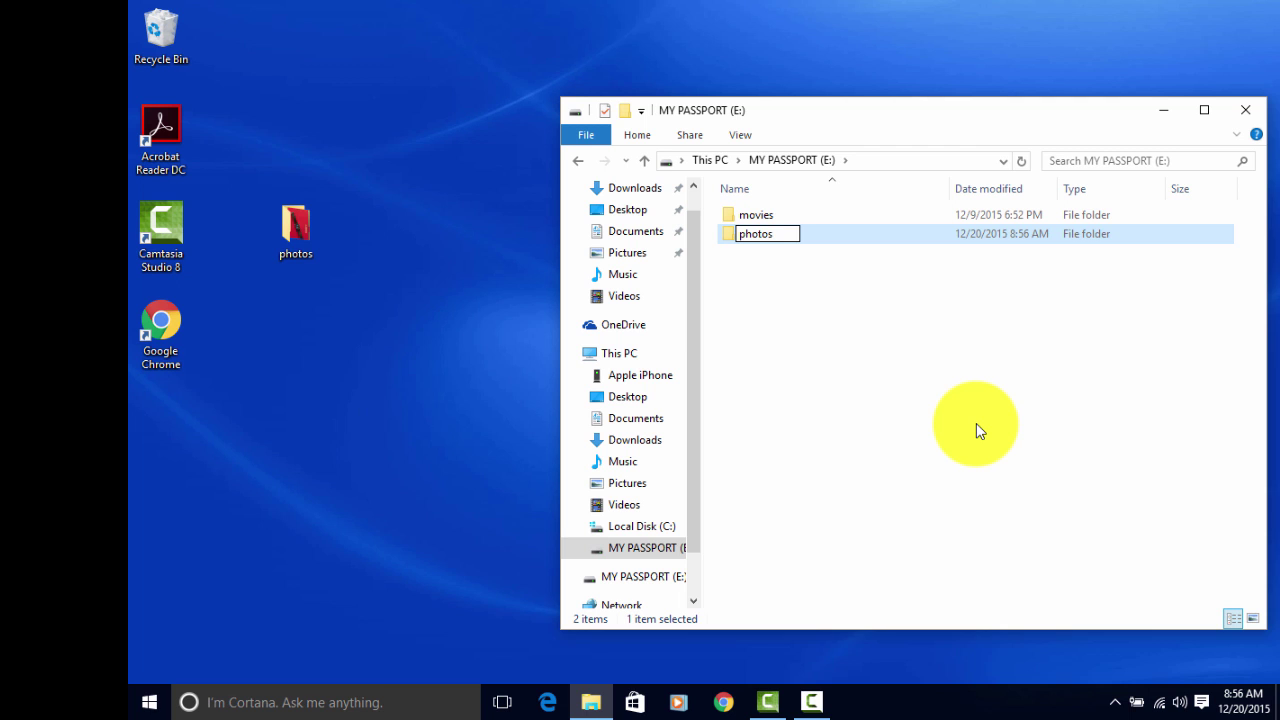
pyautogui.click(976, 423)
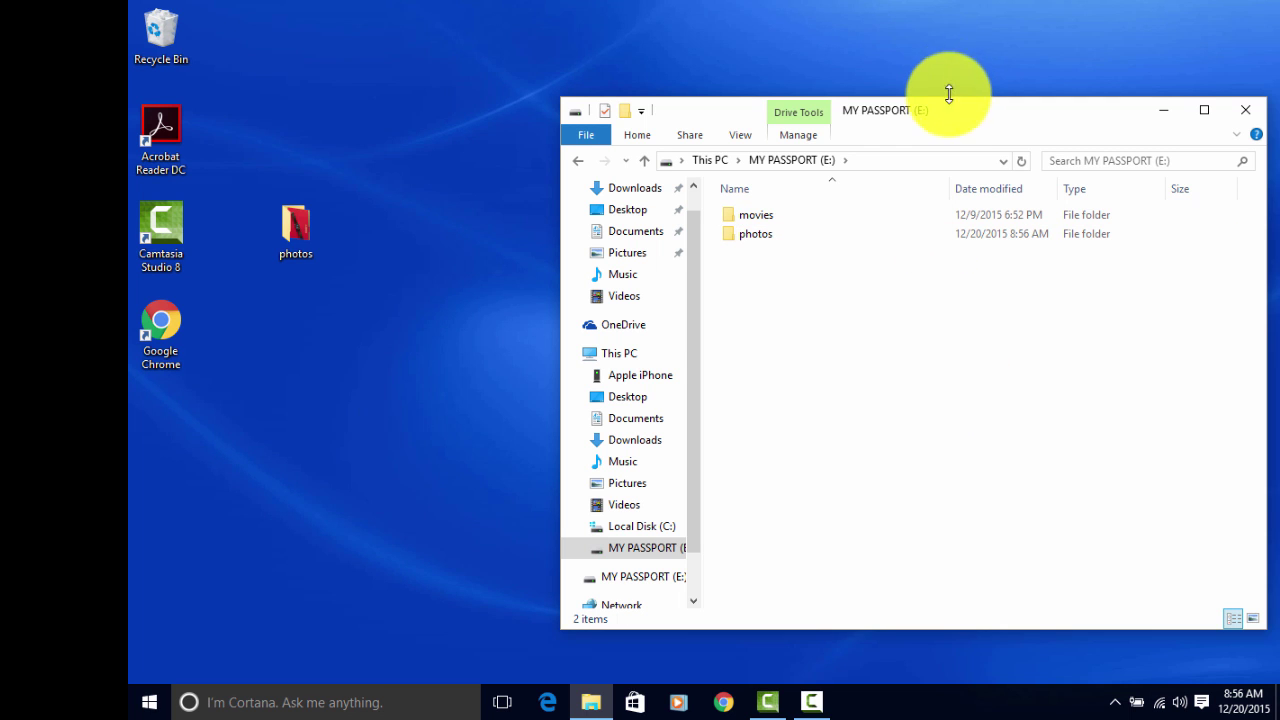
# - Move the MY PASSPORT (E:) window to the upper-left area of the desktop and open Apple iPhone in a new window
pyautogui.moveTo(951, 119); pyautogui.dragTo(532, 30)
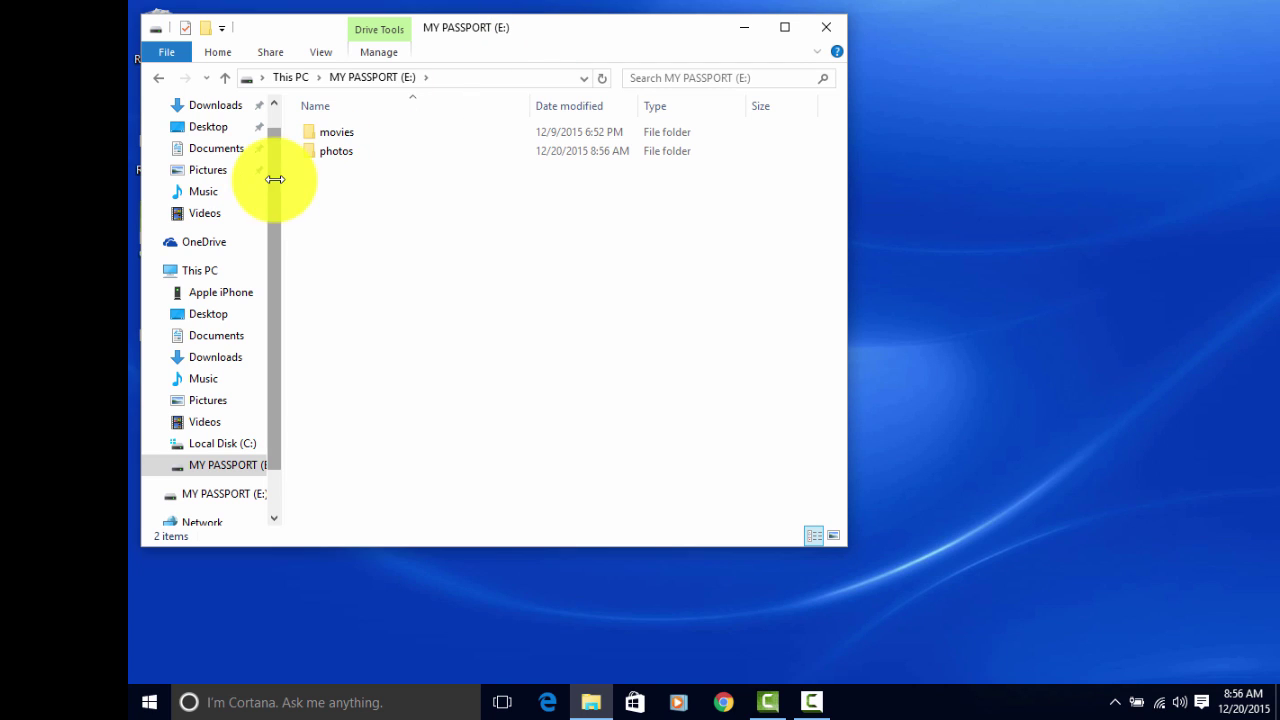
pyautogui.rightClick(210, 302)
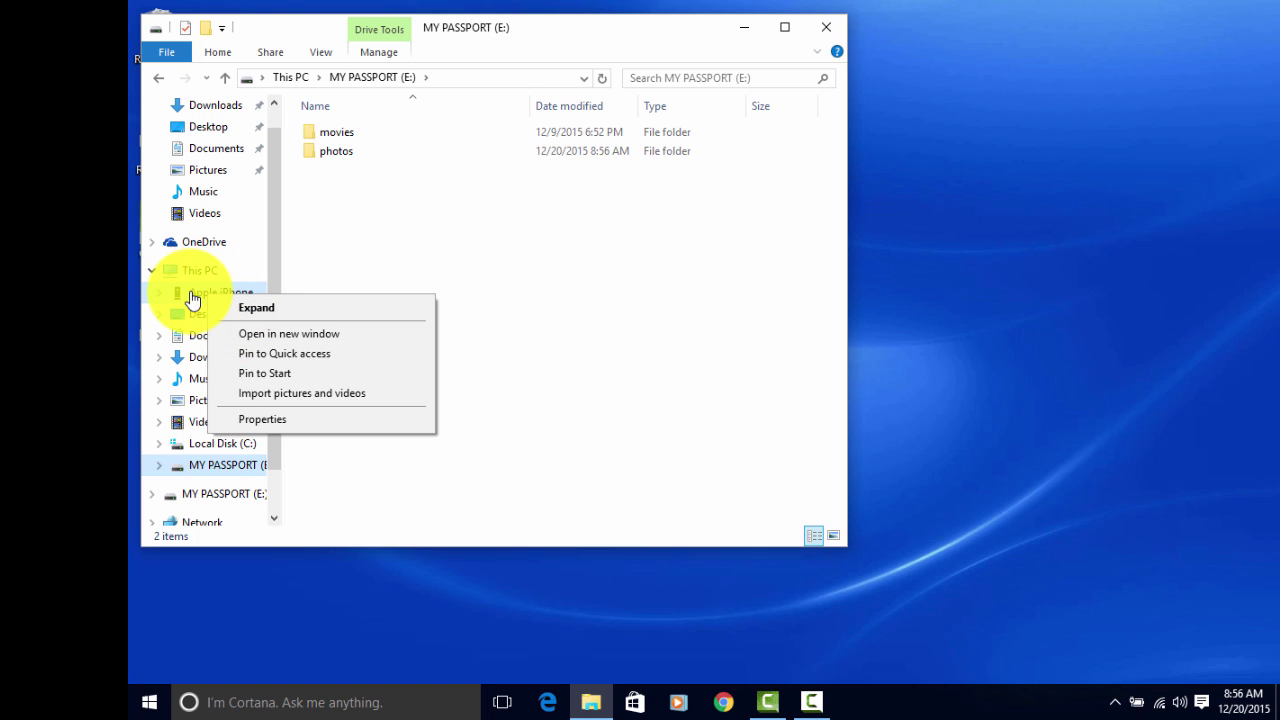
pyautogui.click(257, 343)
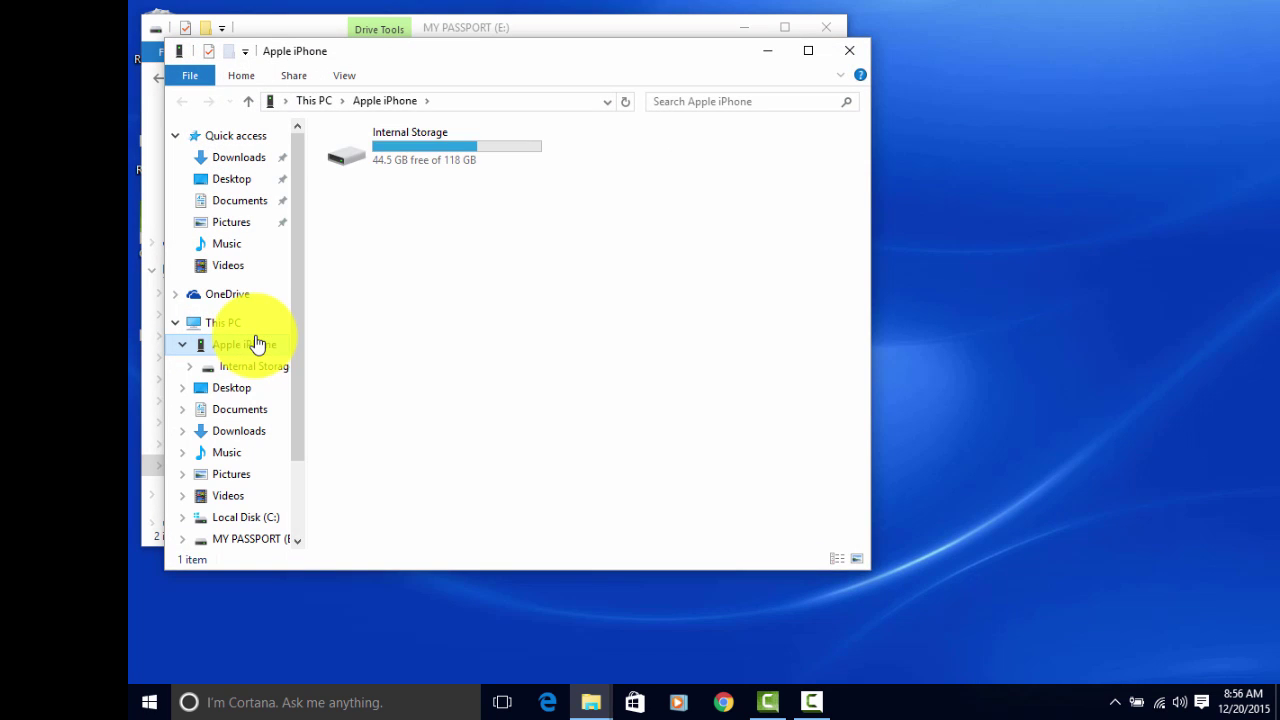
# - Place the Apple iPhone window beside the MY PASSPORT (E:) window and open Internal Storage > DCIM > 100APPLE in it
pyautogui.moveTo(389, 54); pyautogui.dragTo(790, 182)
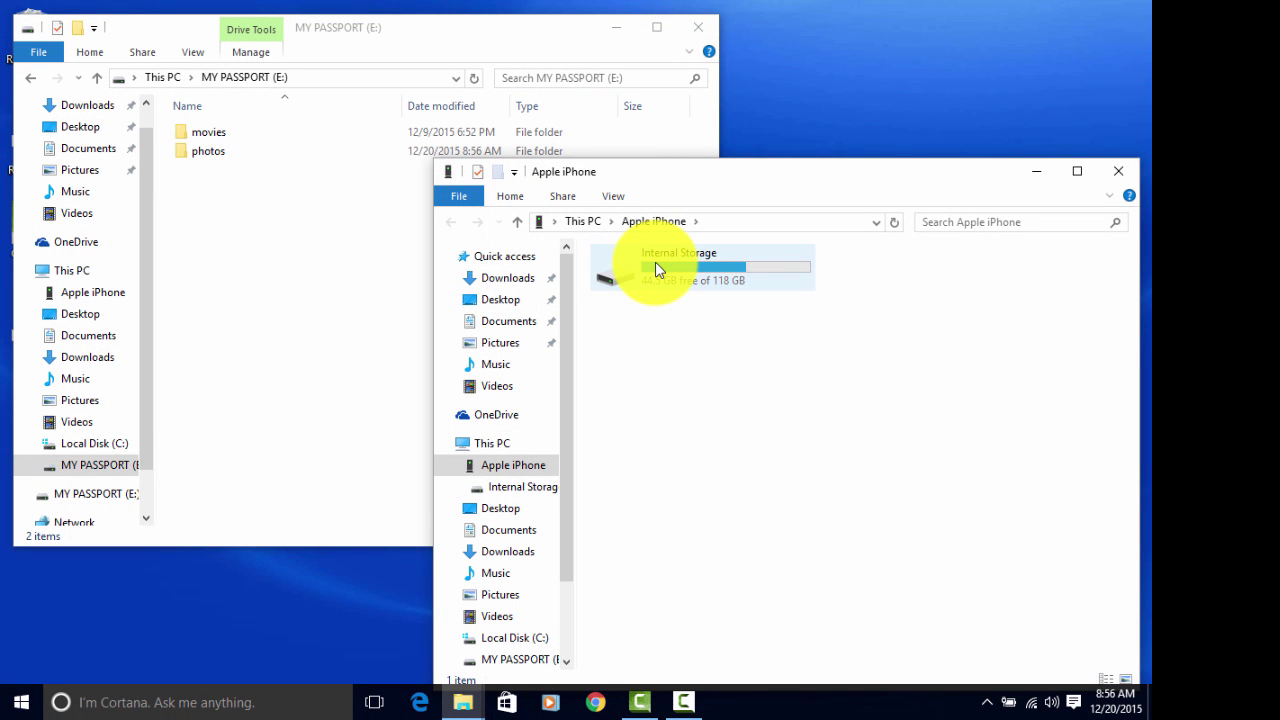
pyautogui.doubleClick(656, 270)
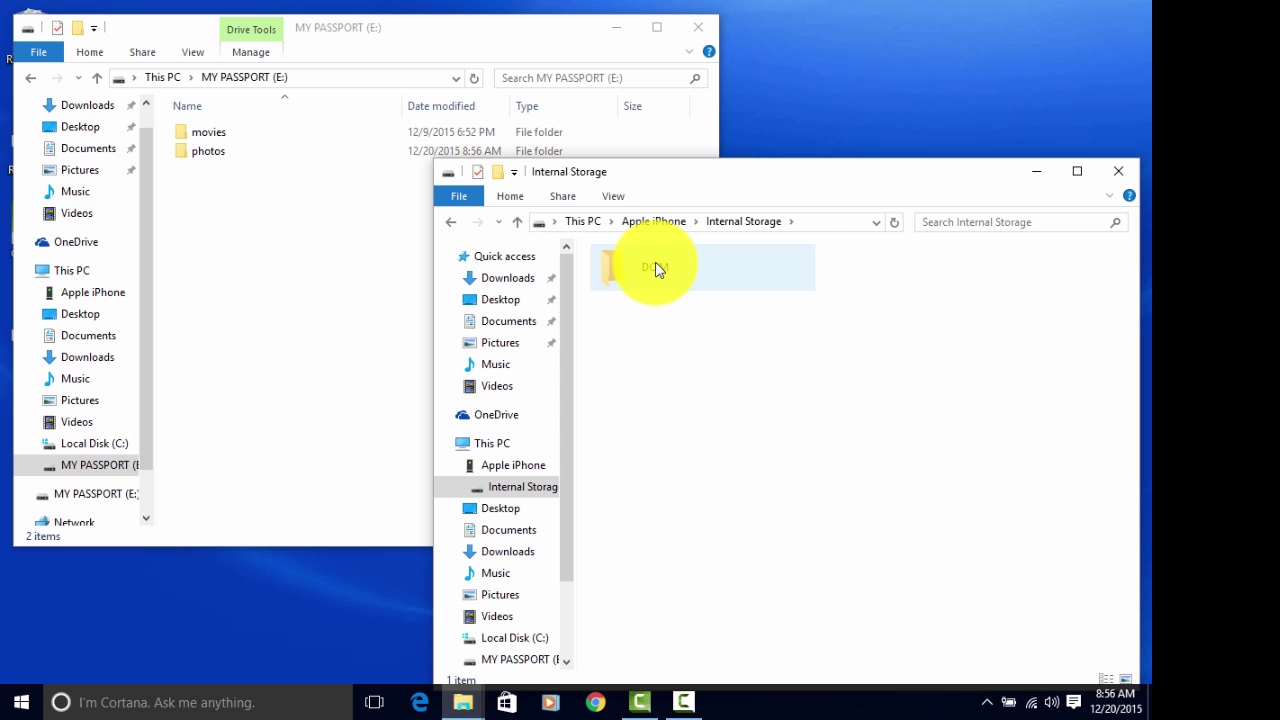
pyautogui.doubleClick(656, 268)
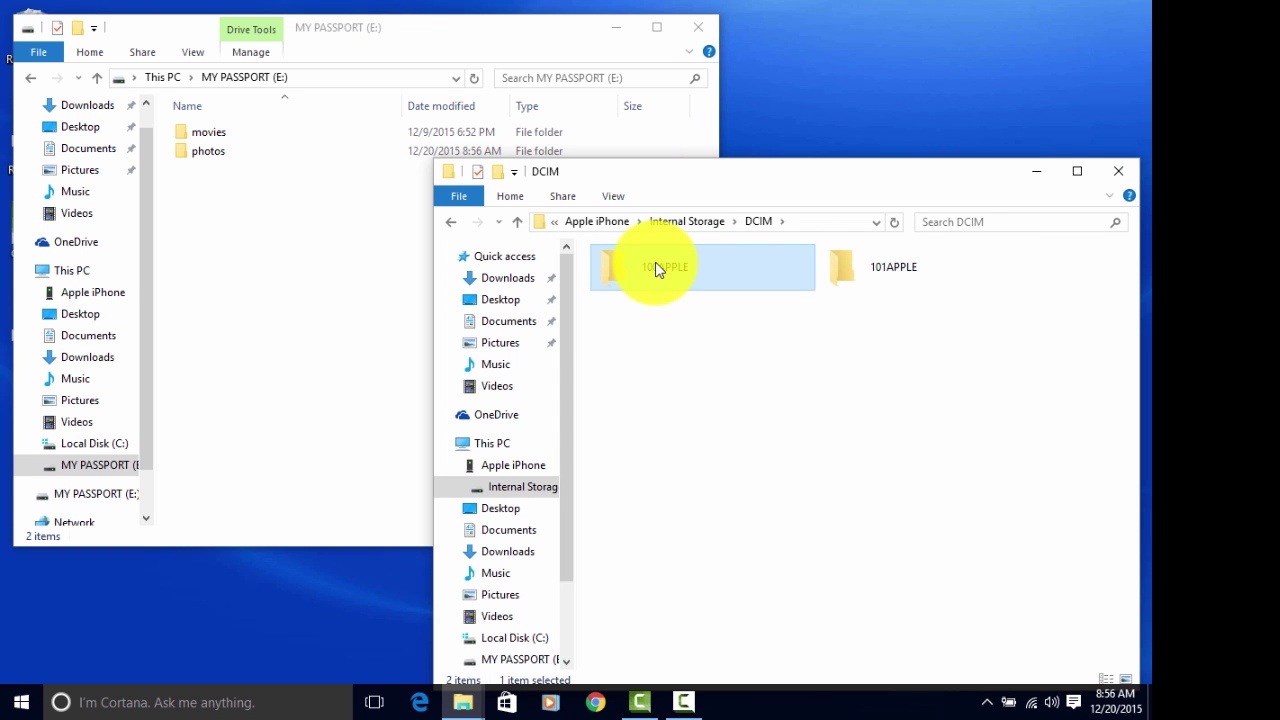
pyautogui.doubleClick(657, 268)
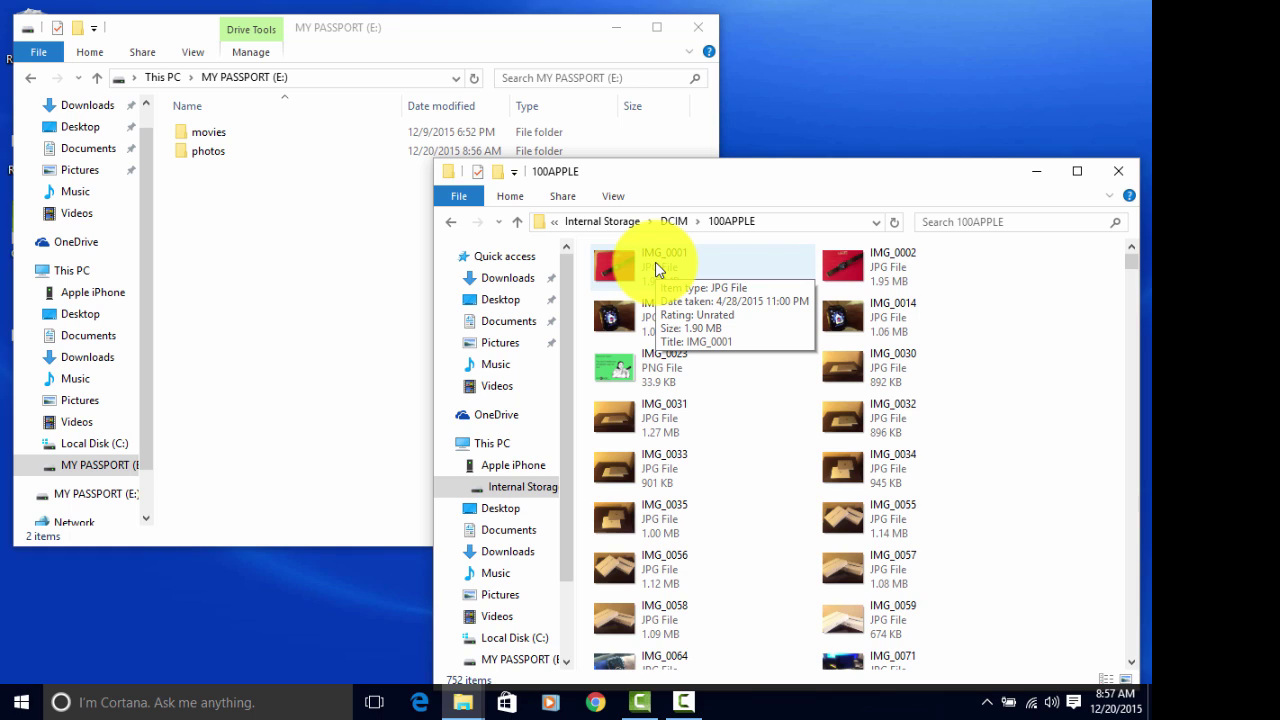
# - Copy the single picture IMG_0001 from 100APPLE into the photos folder on MY PASSPORT (E:)
pyautogui.click(657, 268)
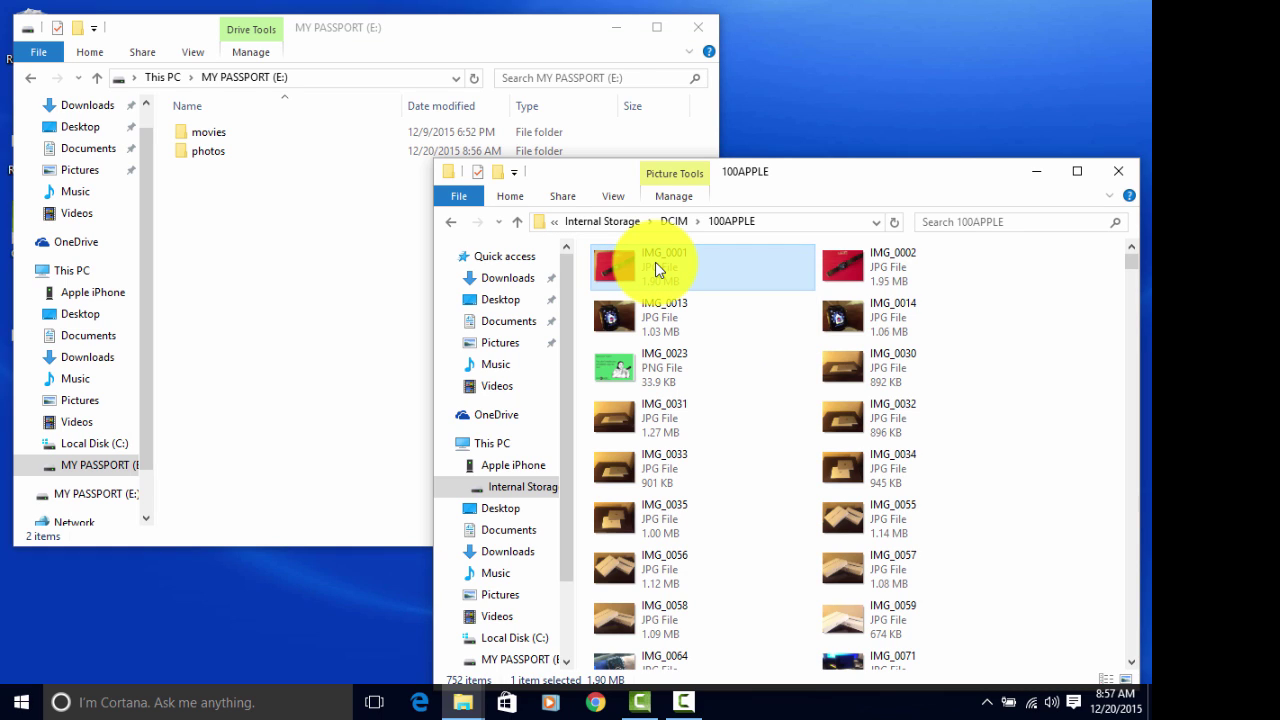
pyautogui.moveTo(654, 263); pyautogui.dragTo(243, 157)
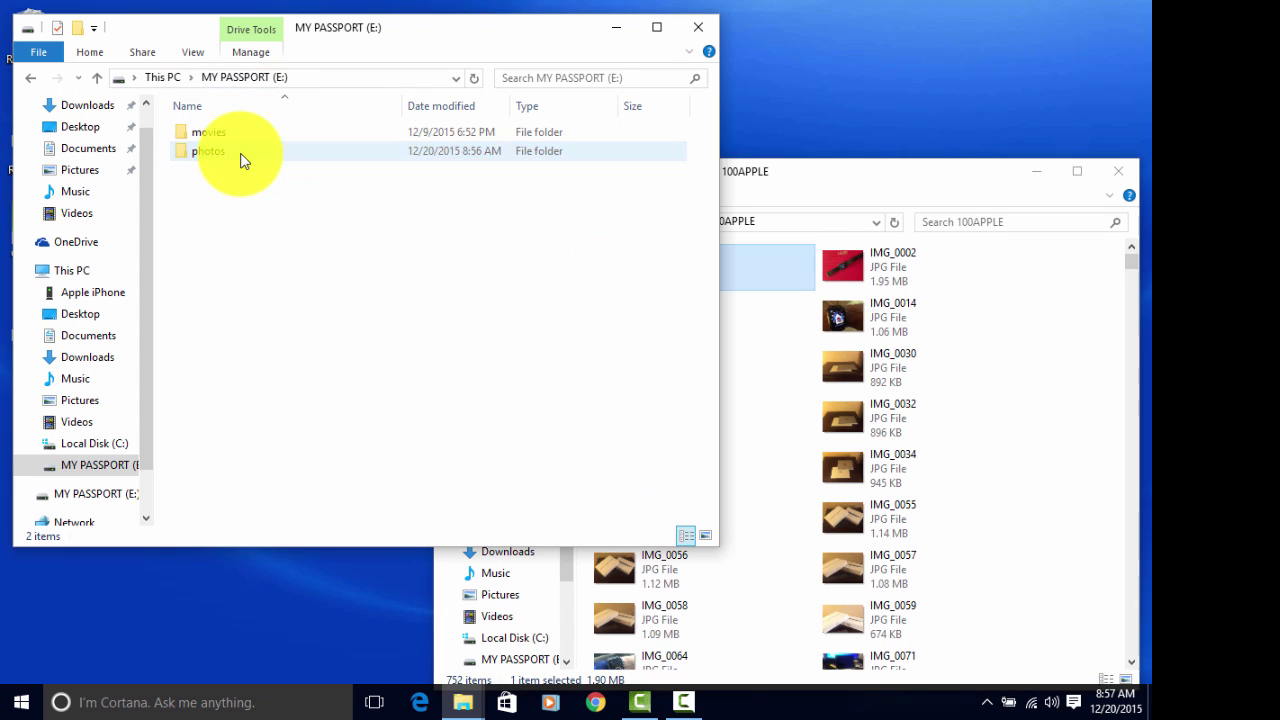
# - Copy the range of pictures IMG_0001 through IMG_0034 into the photos folder on MY PASSPORT (E:) and close both folder windows
pyautogui.click(821, 182)
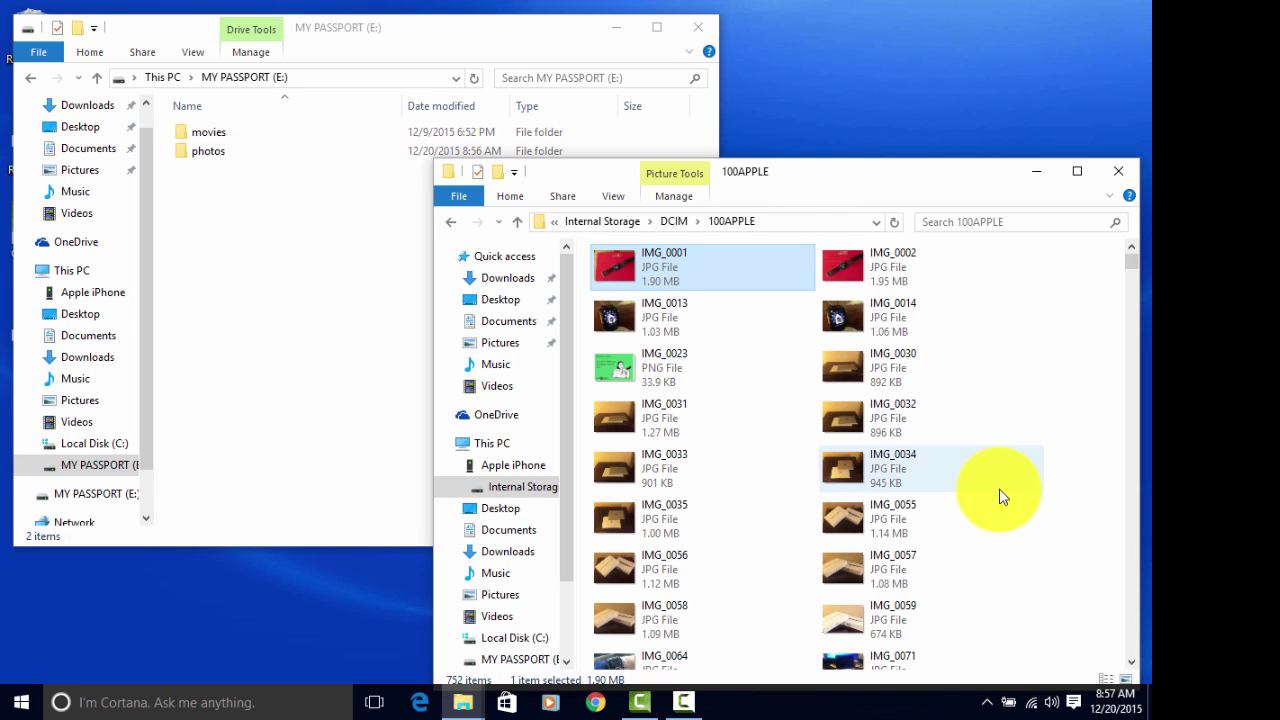
pyautogui.keyDown('shift'); pyautogui.click(881, 485); pyautogui.keyUp('shift')
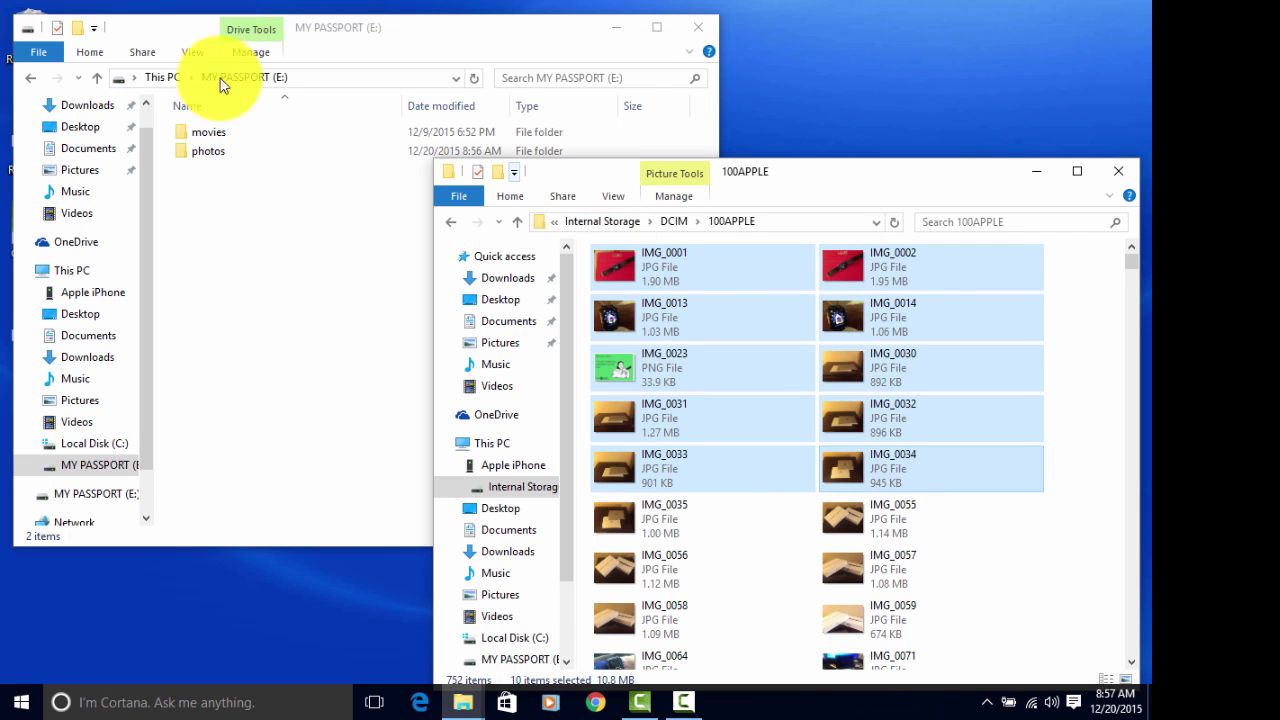
pyautogui.moveTo(656, 328); pyautogui.dragTo(247, 157)
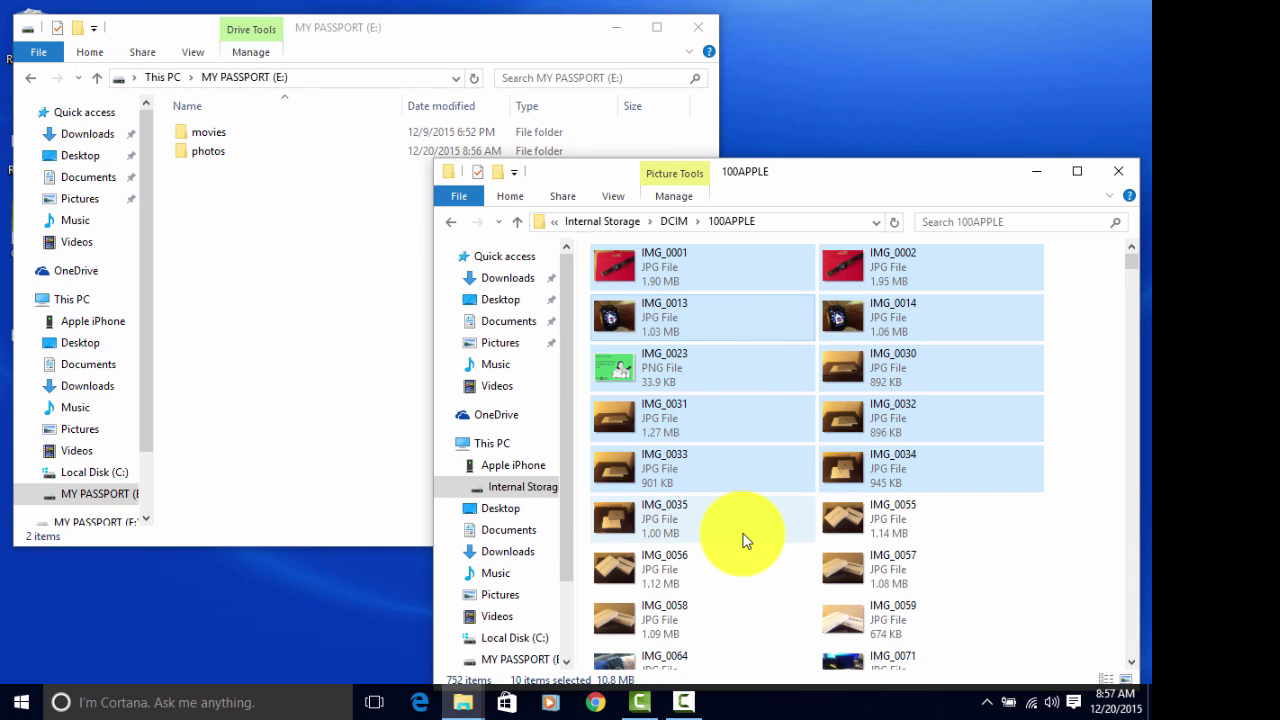
pyautogui.click(1125, 172)
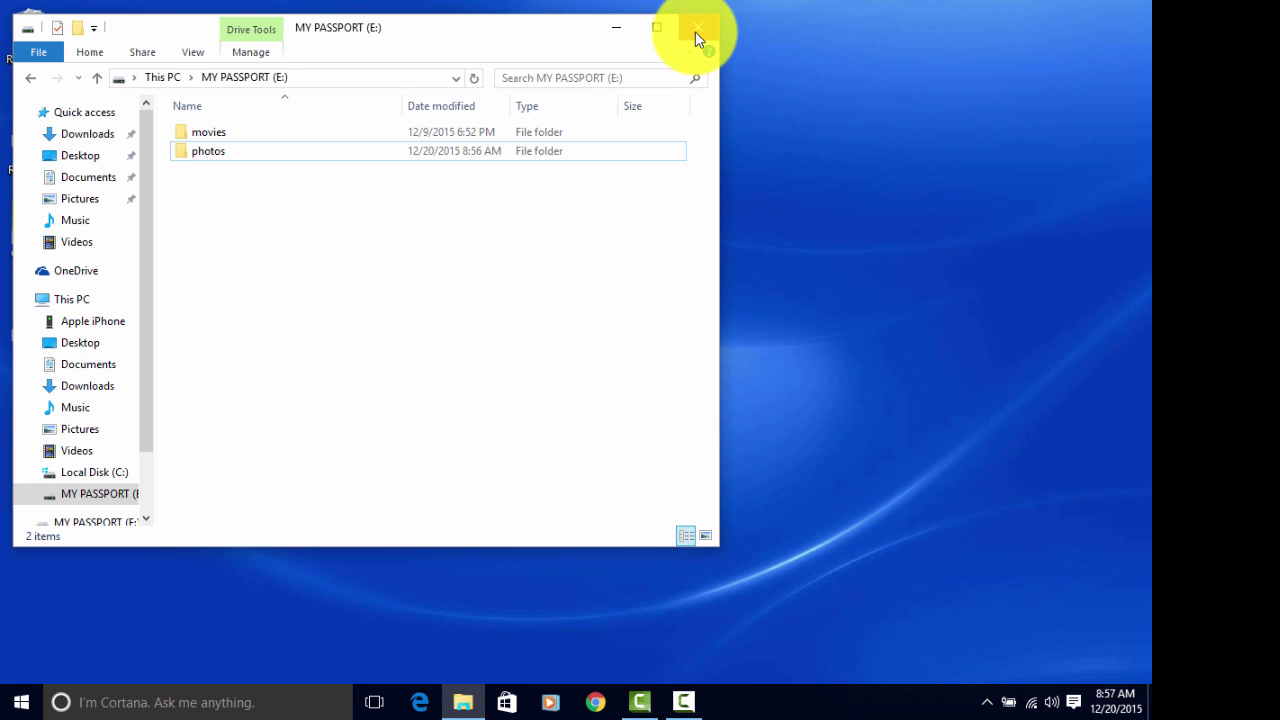
pyautogui.click(697, 30)
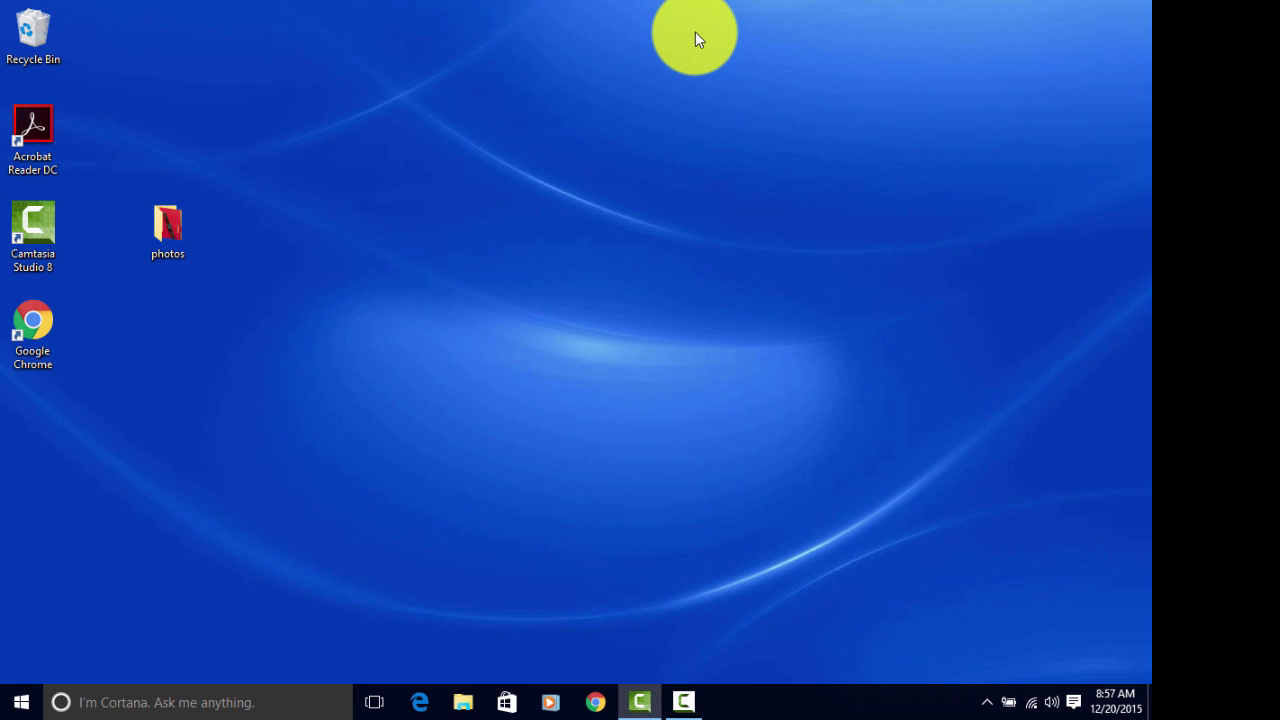